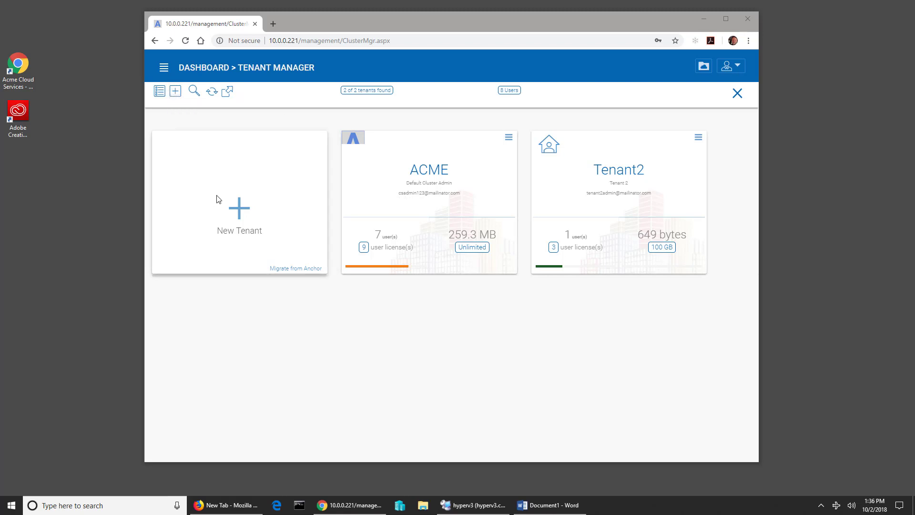
- Start a new tenant and enter the admin's first name, last name and e-mail
click(229, 218)
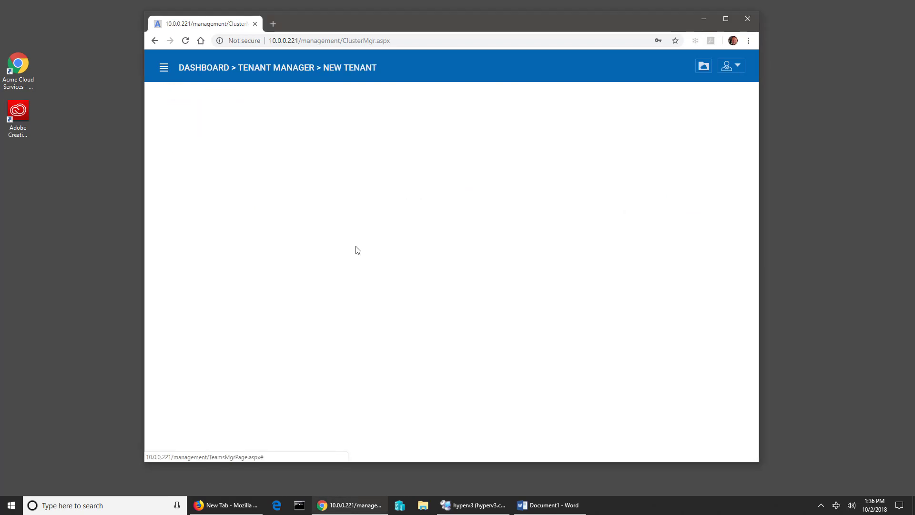
click(321, 165)
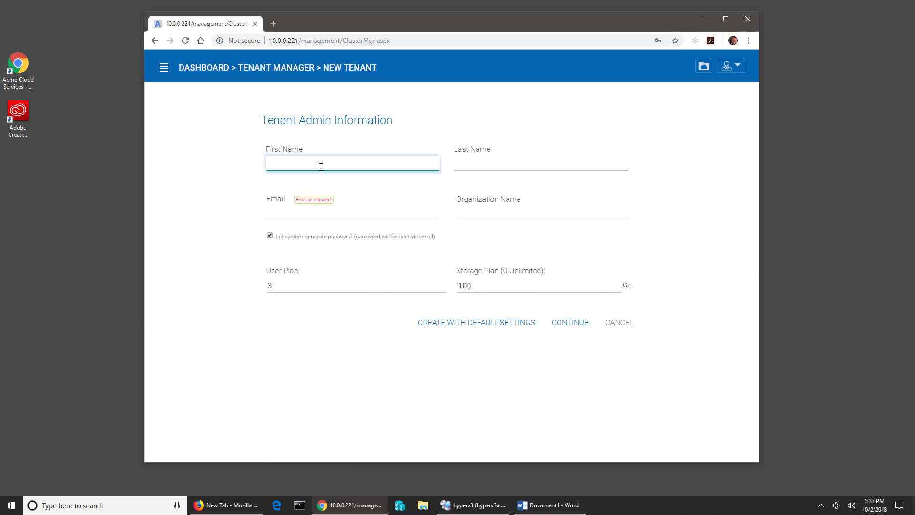
text(Acmin)
key(Tab)
text(Boca)
key(Tab)
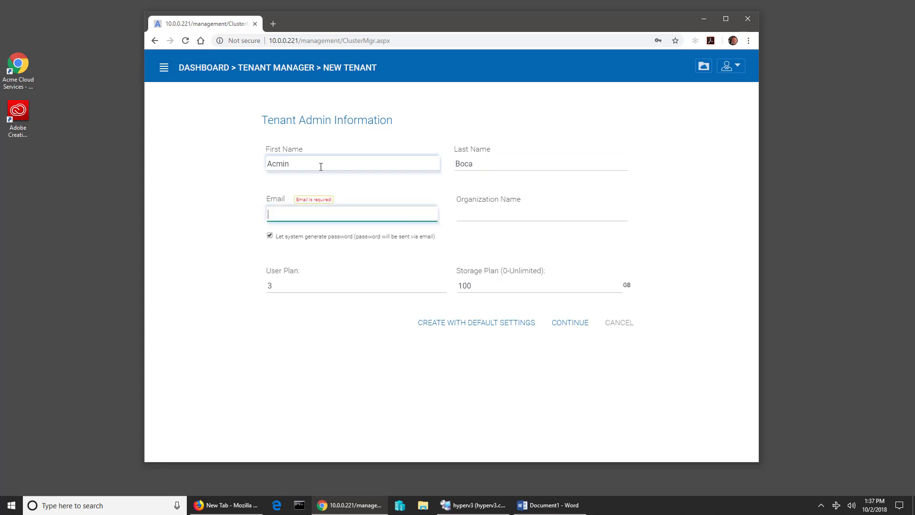
text(bo)
key(BackSpace)
key(BackSpace)
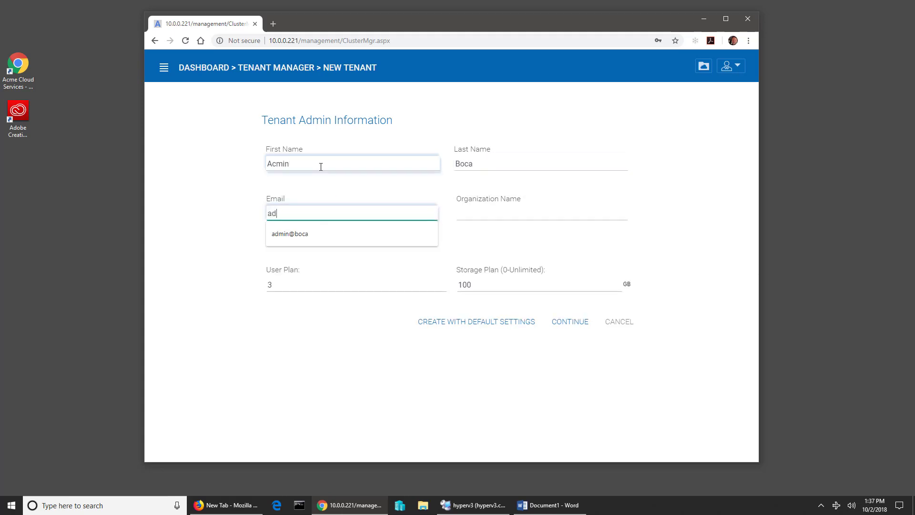
- Enter 'Boca Legal' as the organization name
key(Tab)
text(Boca Legal)
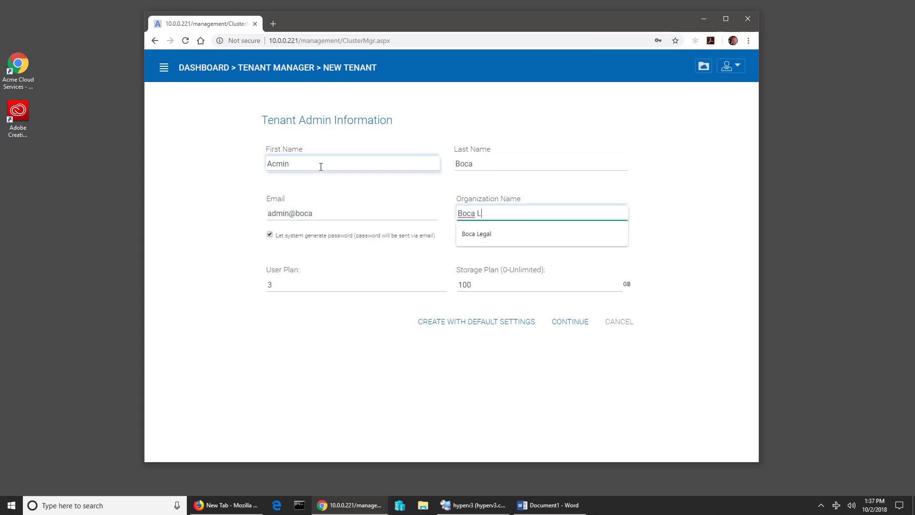
key(Tab)
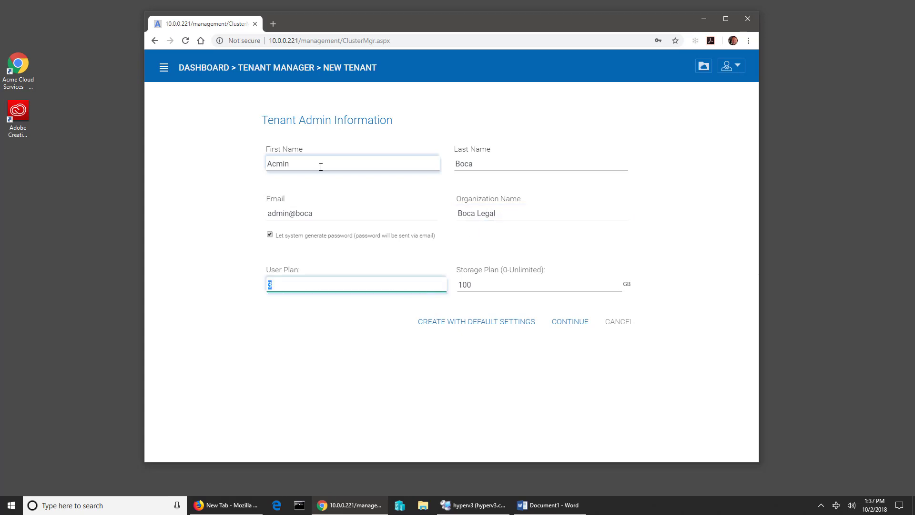
- Set User Plan to 5, then accept admin details and advanced settings with all controls enabled
text(5)
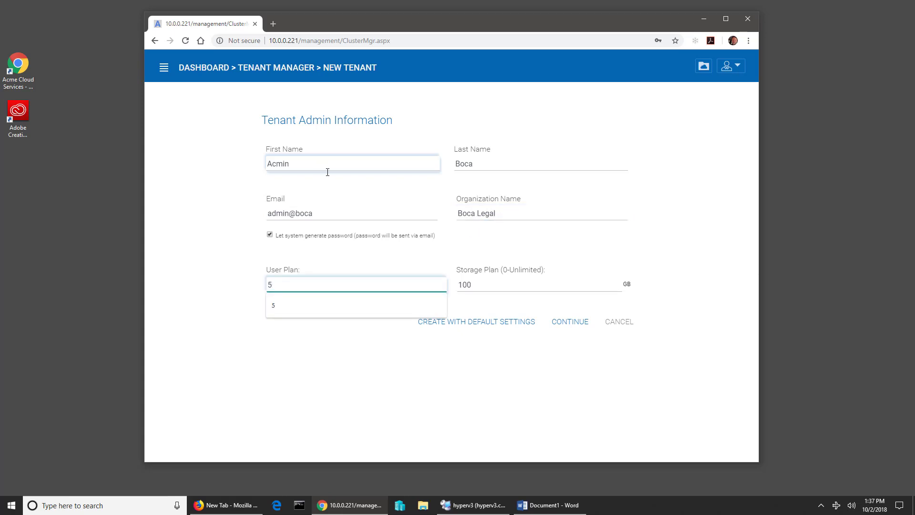
click(572, 328)
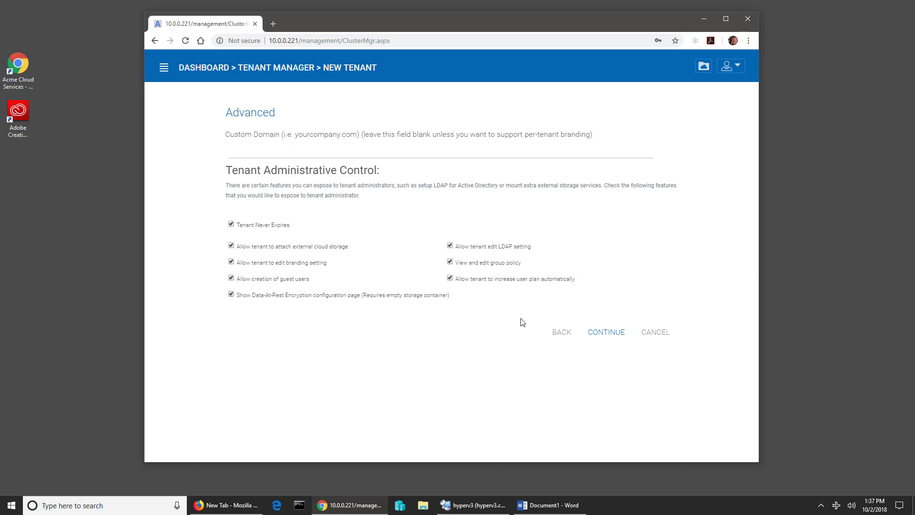
click(606, 333)
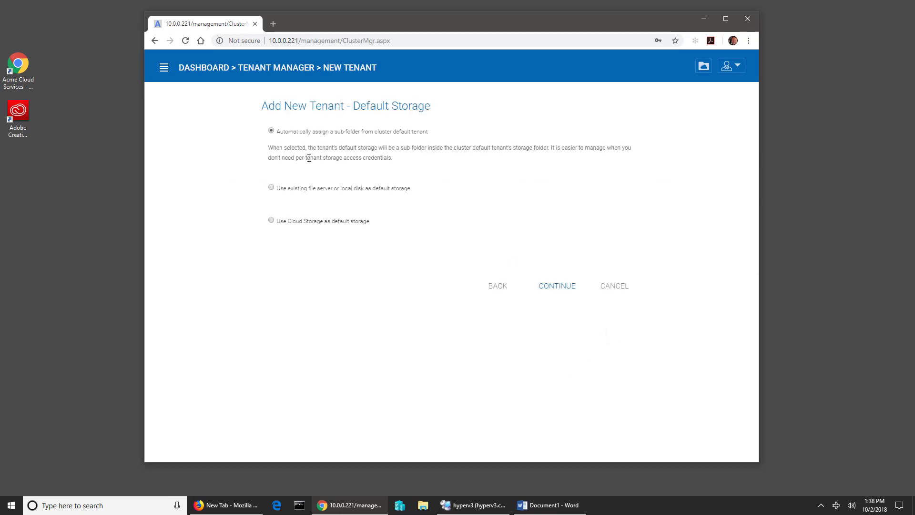
- Use local disk storage at c:\stores\bocalegal, created if it doesn't exist, and continue to the summary
click(272, 187)
click(292, 188)
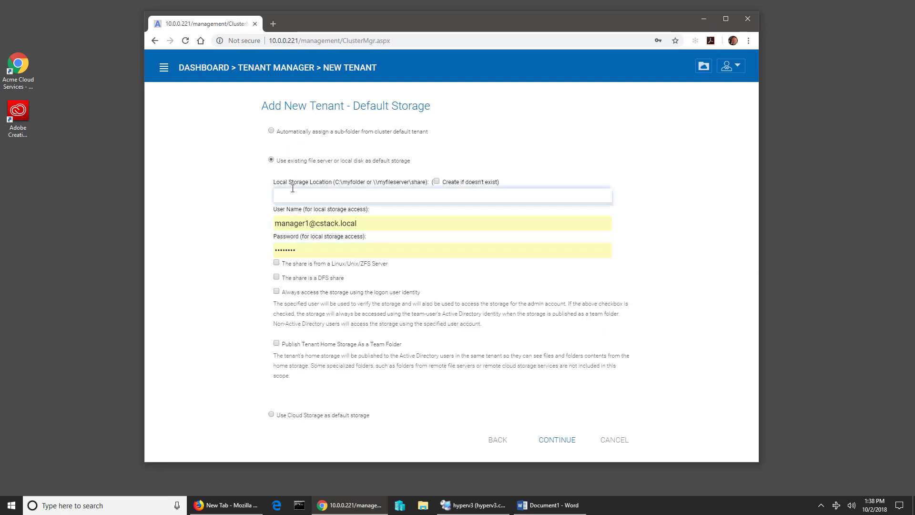
click(291, 196)
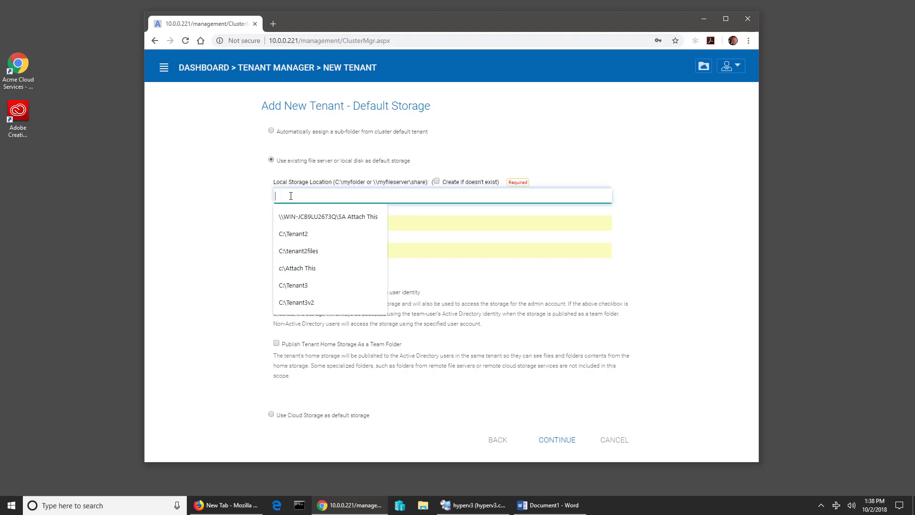
text(c:\stores\bocalegal)
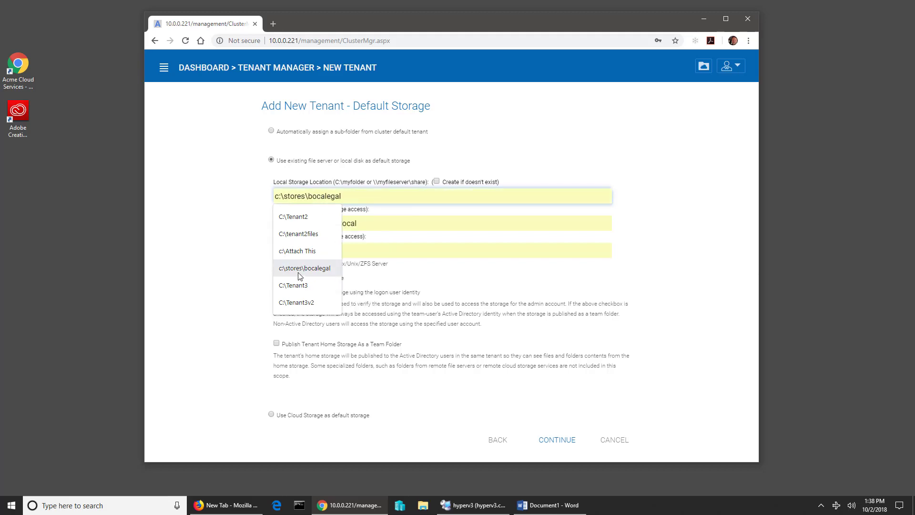
click(303, 267)
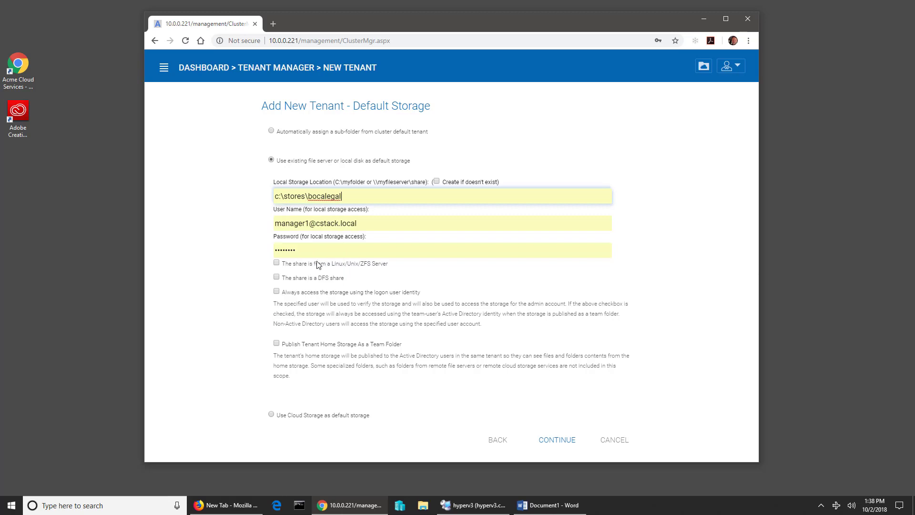
click(437, 182)
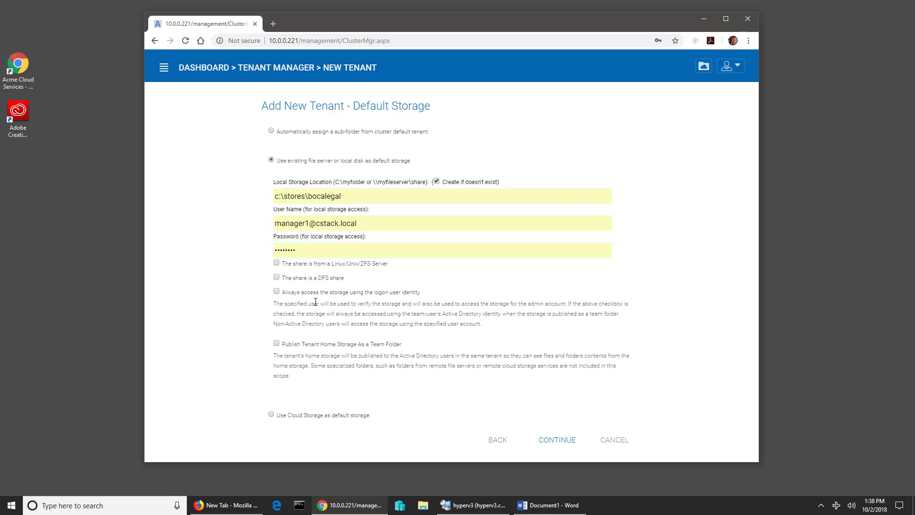
click(545, 441)
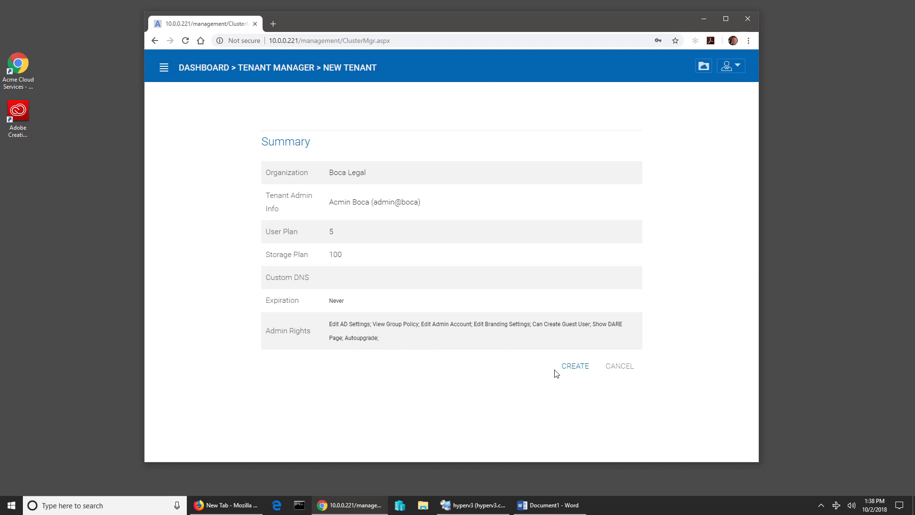
- Create the Boca Legal tenant from the Summary page
click(575, 366)
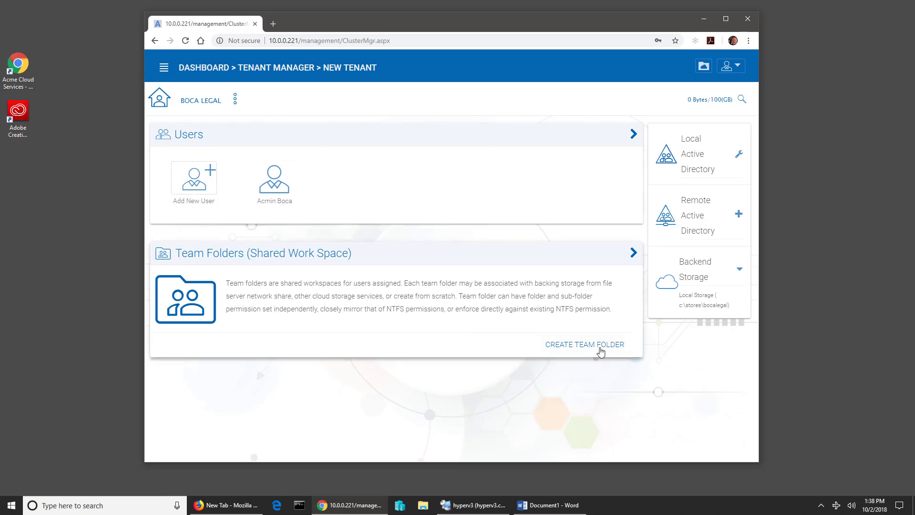
- Create a team folder named Billing on Default Tenant Storage
click(574, 349)
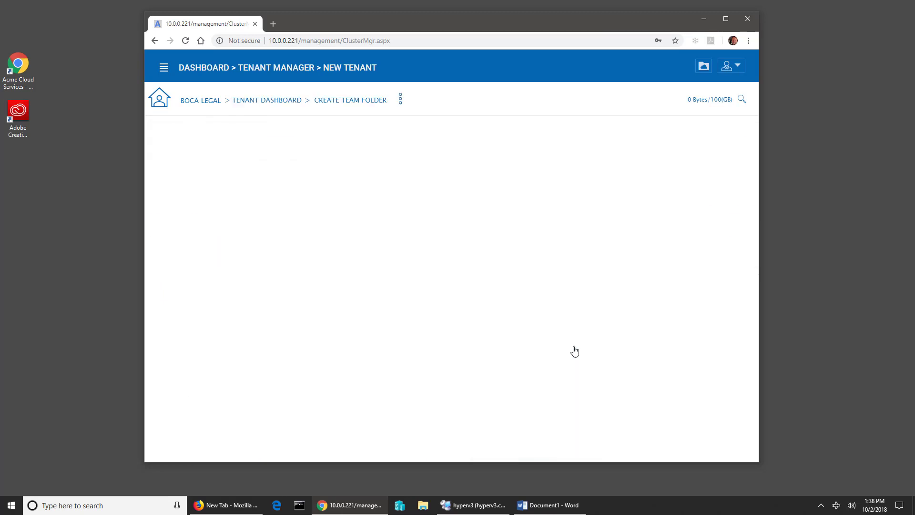
click(173, 167)
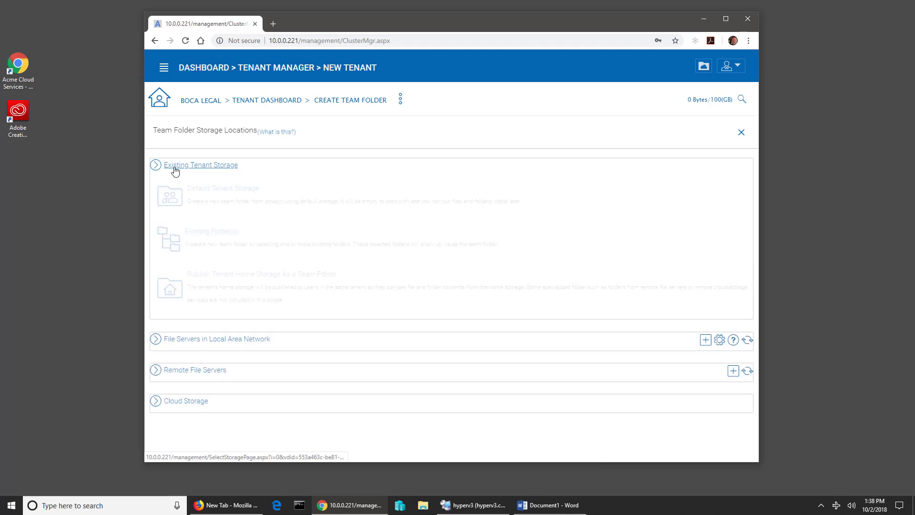
click(195, 190)
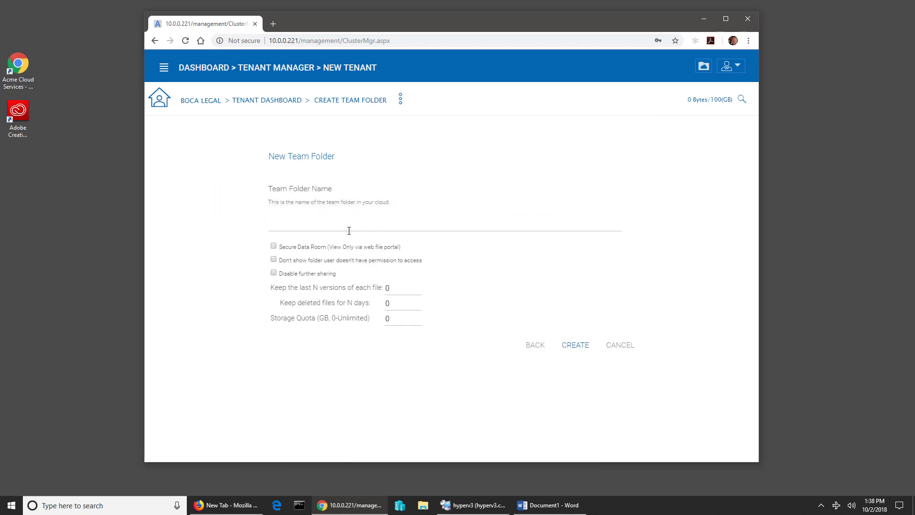
click(350, 228)
text(Billing)
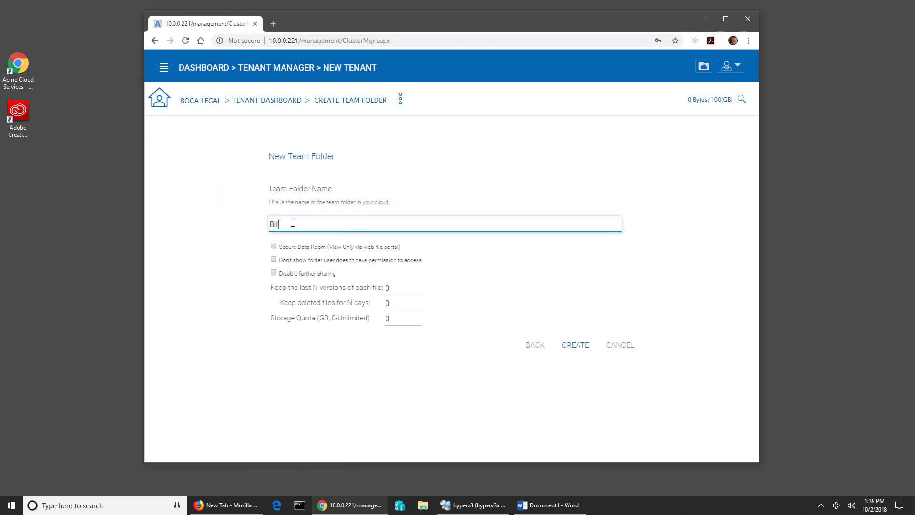
click(567, 348)
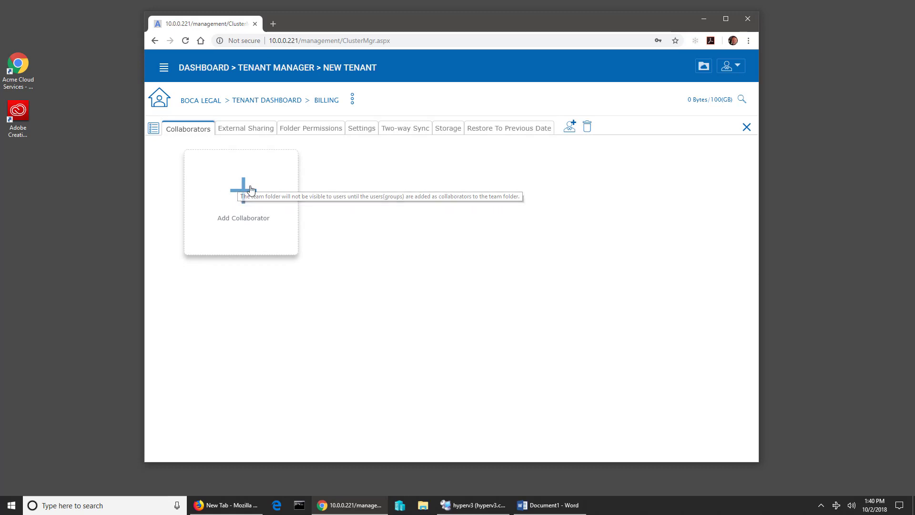
- Add a native user with the assistant's first name, last name and e-mail
click(242, 188)
click(455, 108)
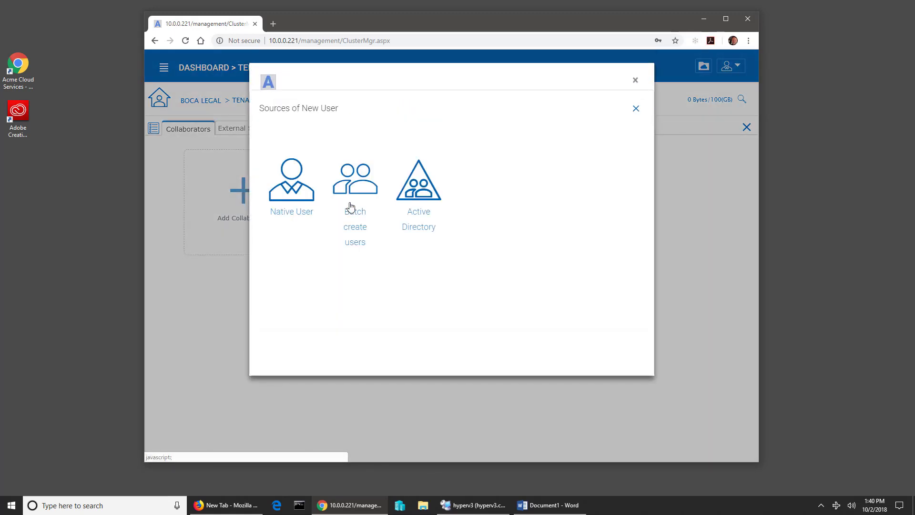
click(297, 190)
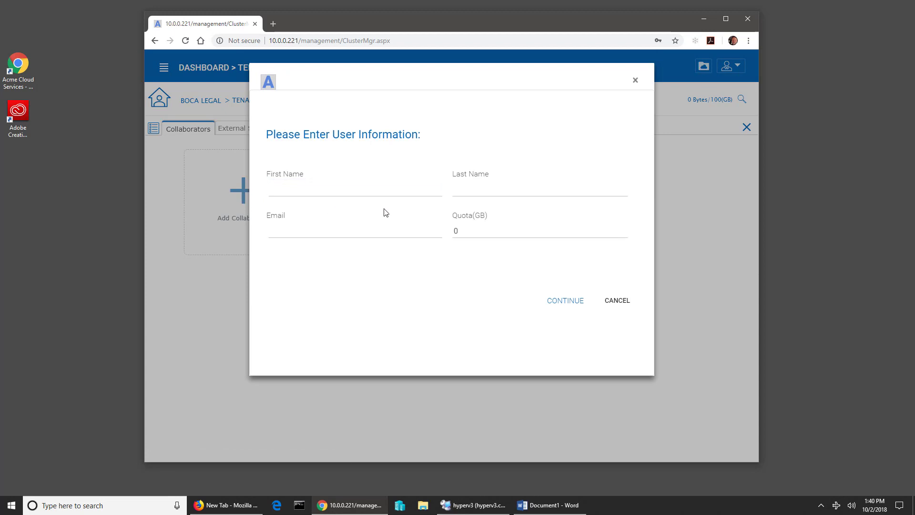
click(515, 237)
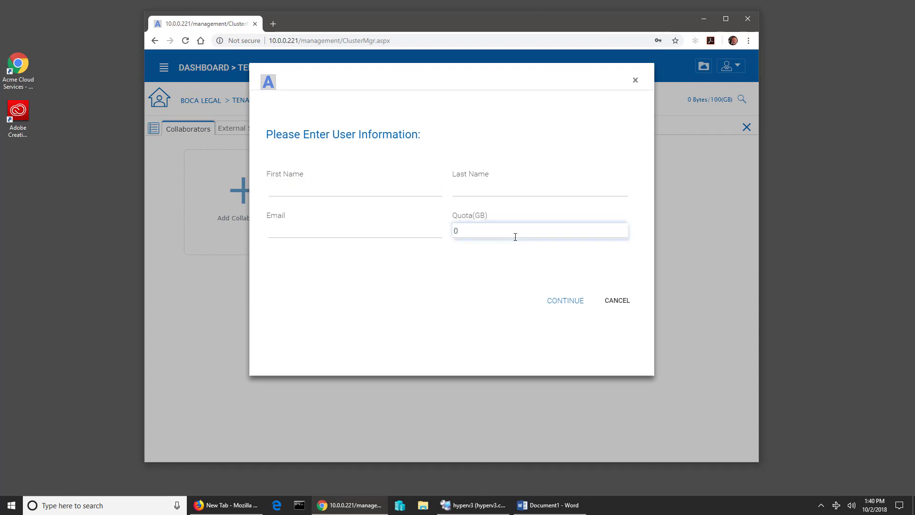
click(367, 190)
text(Assistant)
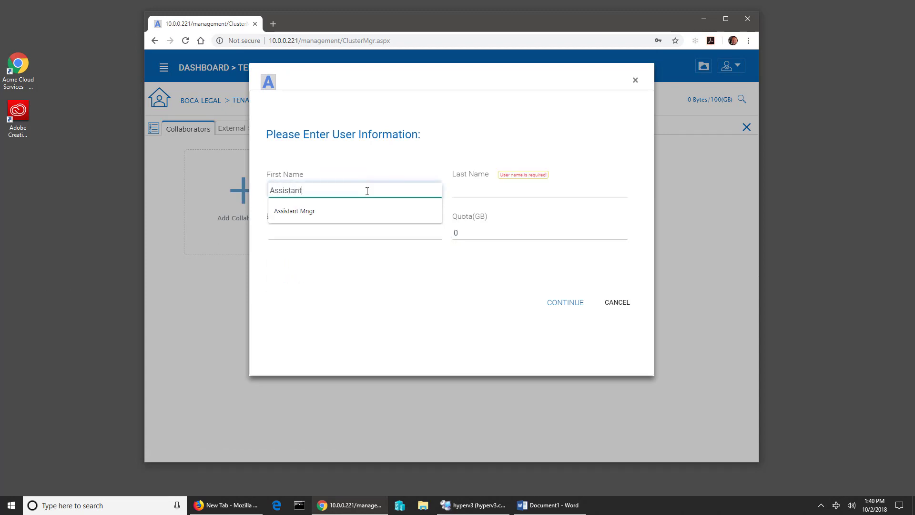
key(Tab)
text(Brokovich)
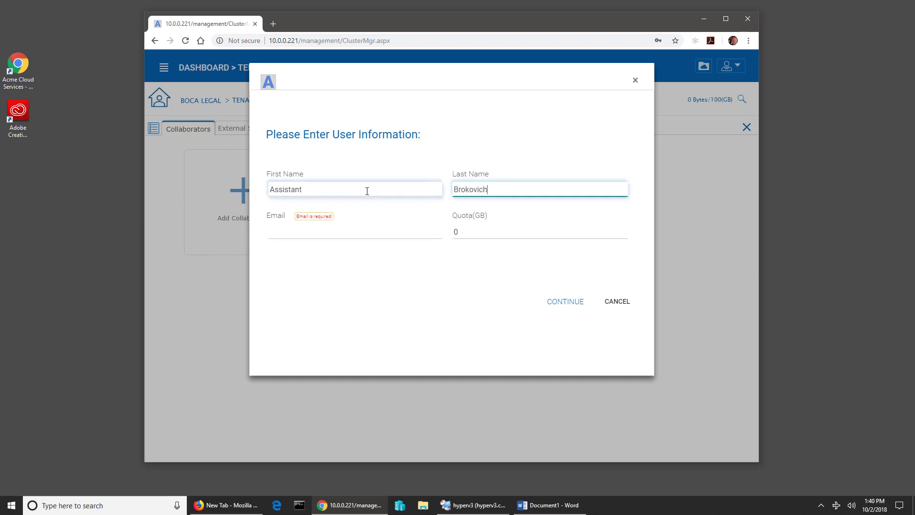
key(Tab)
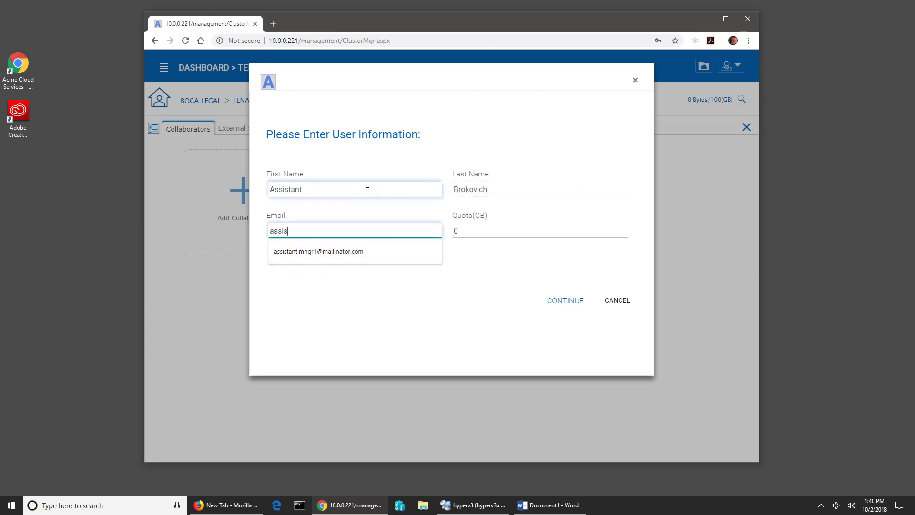
key(Tab)
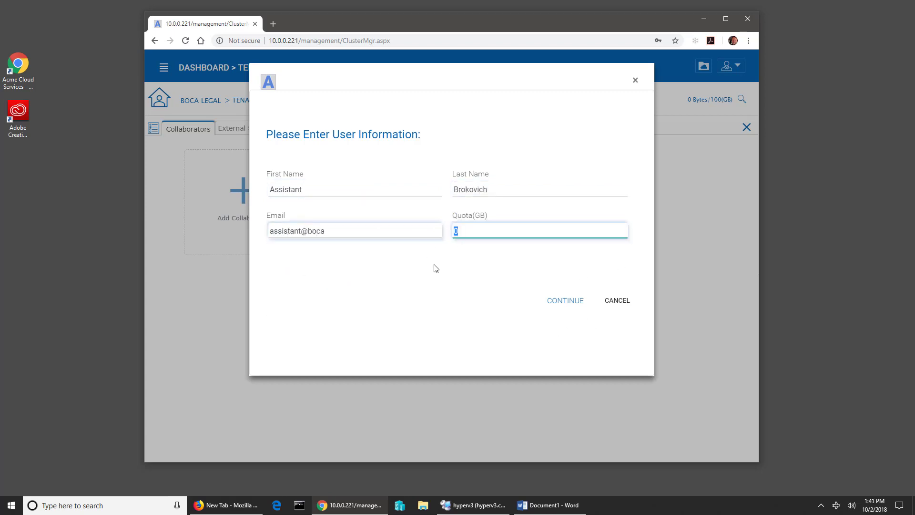
click(572, 308)
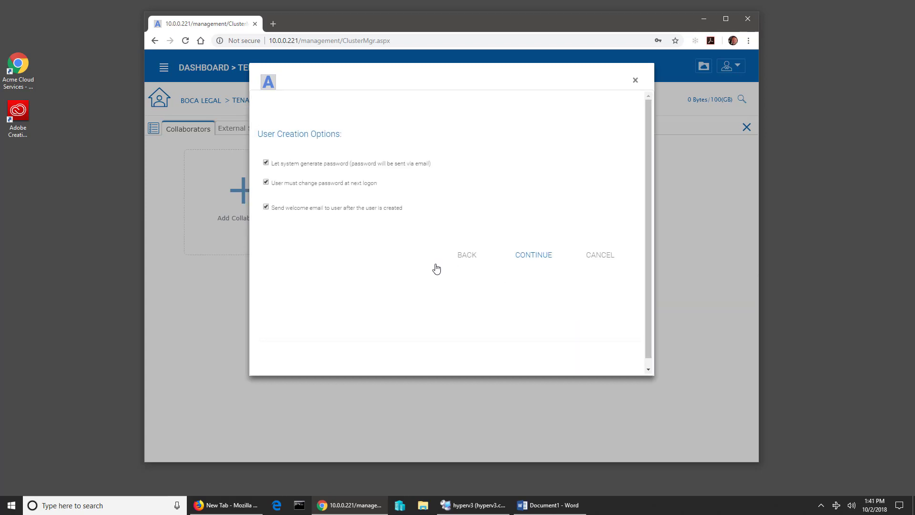
- Set the user's password manually, without forcing a change at next logon
click(266, 163)
click(290, 198)
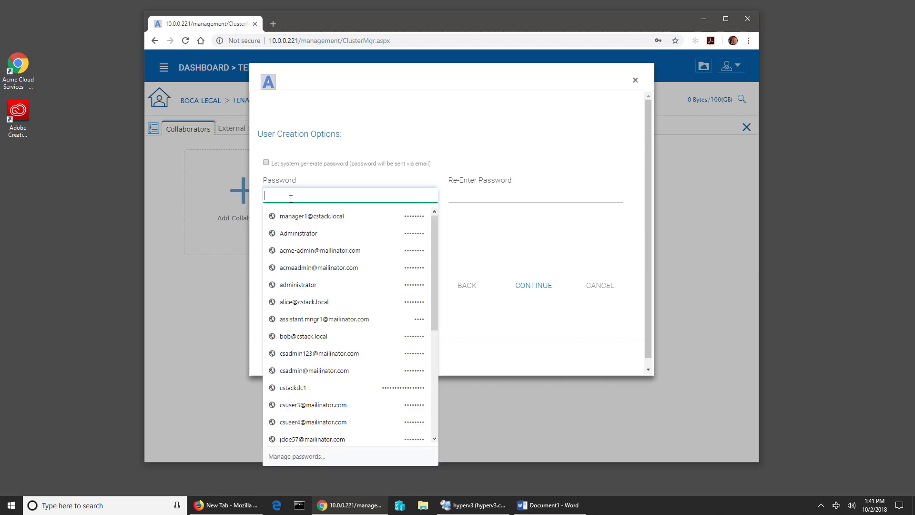
text(••••)
key(Tab)
text(••)
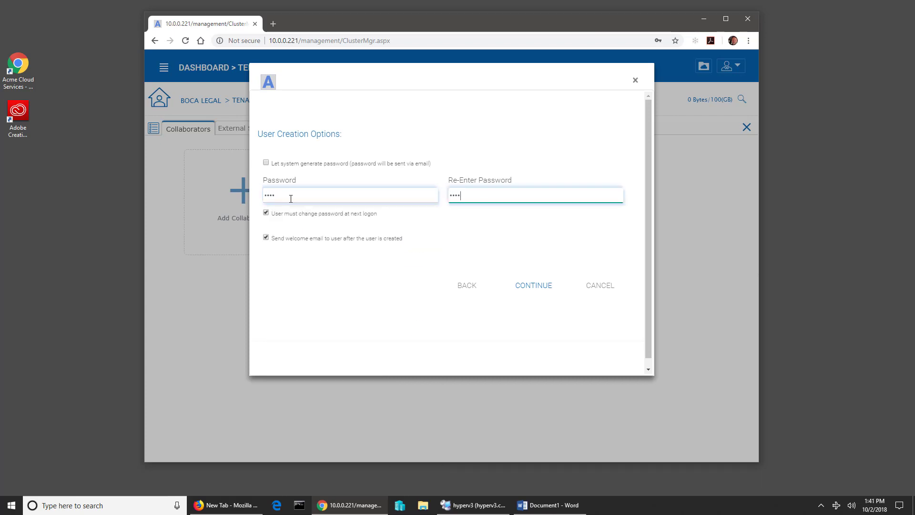
click(266, 213)
click(533, 286)
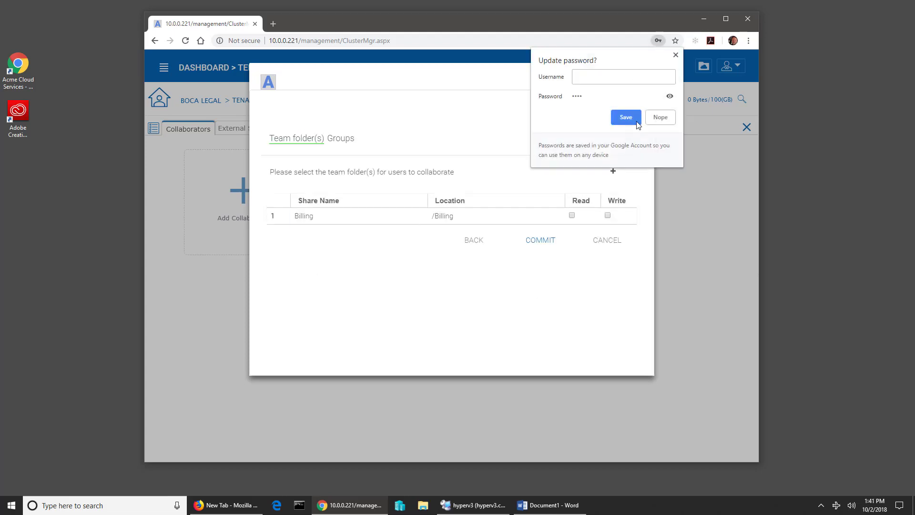
click(675, 56)
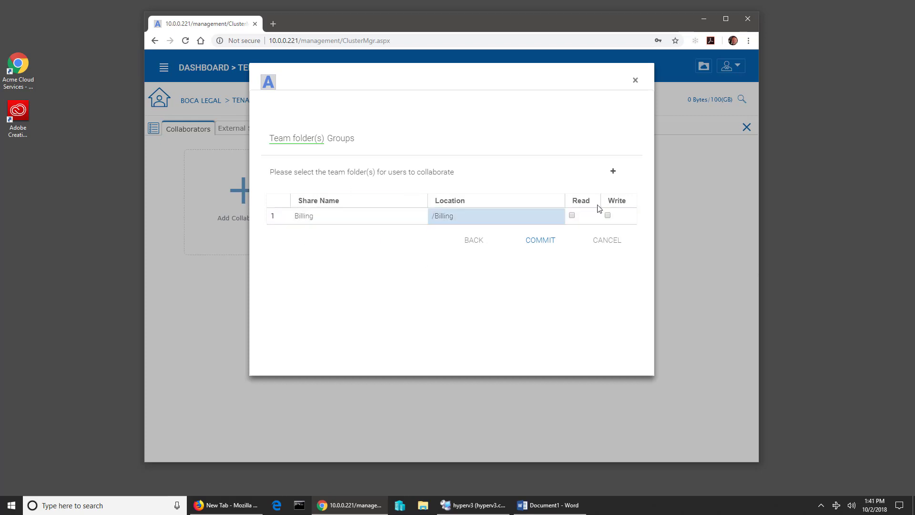
- Grant the user Read and Write access to Billing and commit
click(572, 214)
click(608, 216)
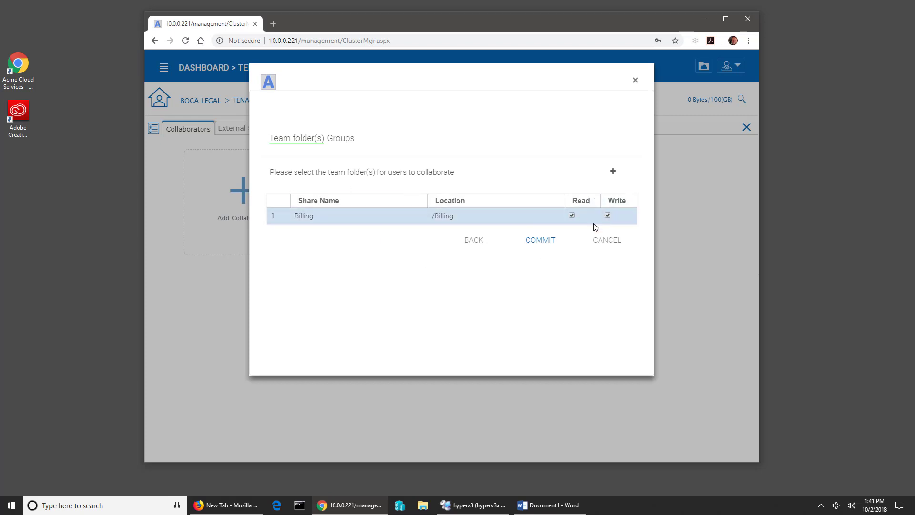
click(541, 243)
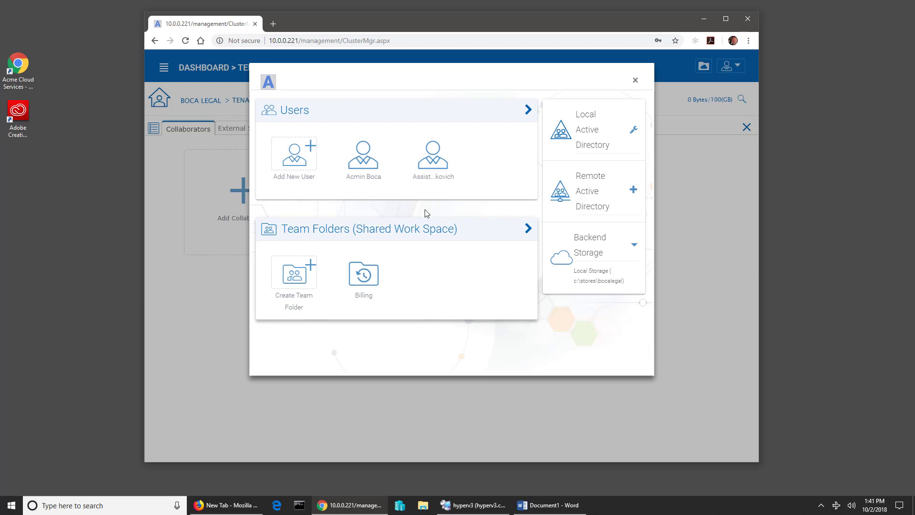
click(365, 277)
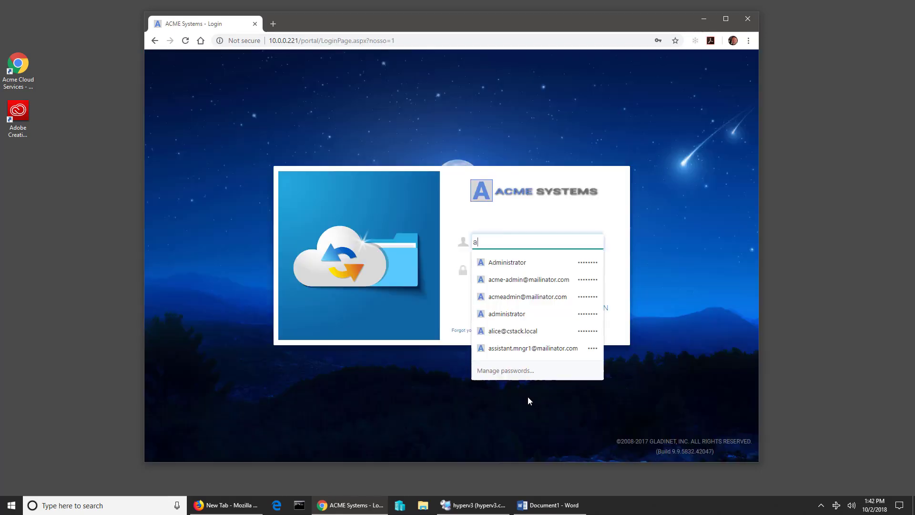
- Log in to the portal with the tenant admin's username and password
text(dmin@)
key(Down)
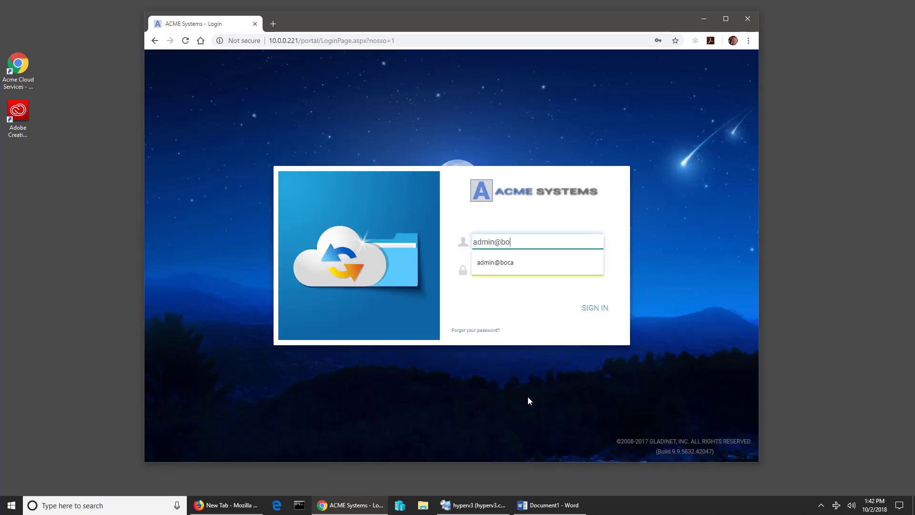
key(Tab)
text(••••••••)
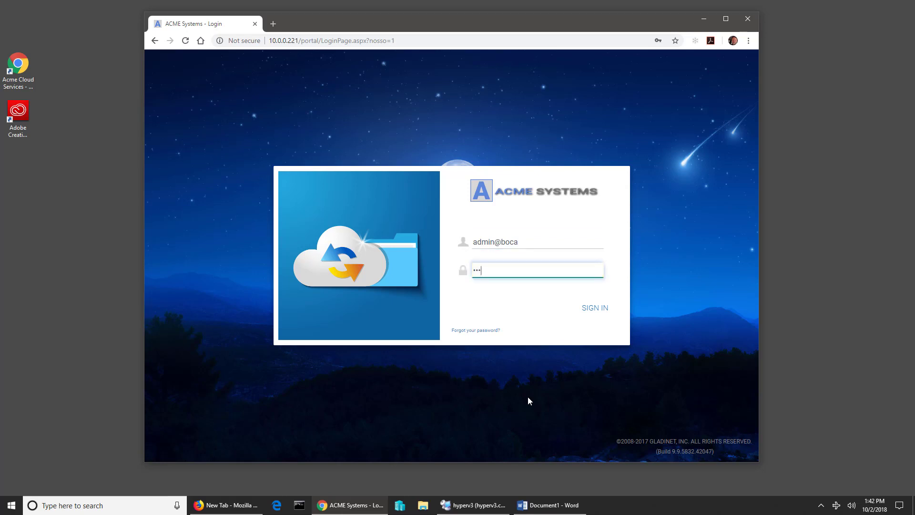
key(Return)
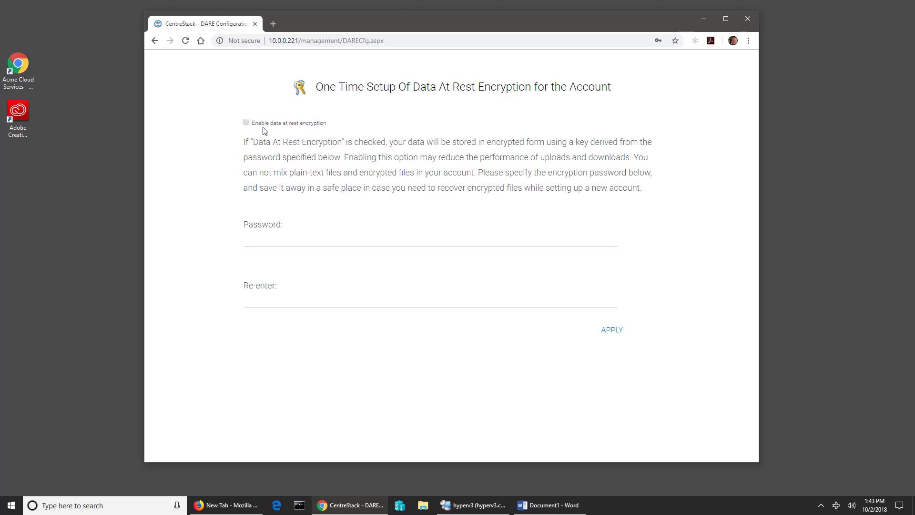
- Tick 'Enable data at rest encryption' and enter the encryption password plus its confirmation
click(246, 123)
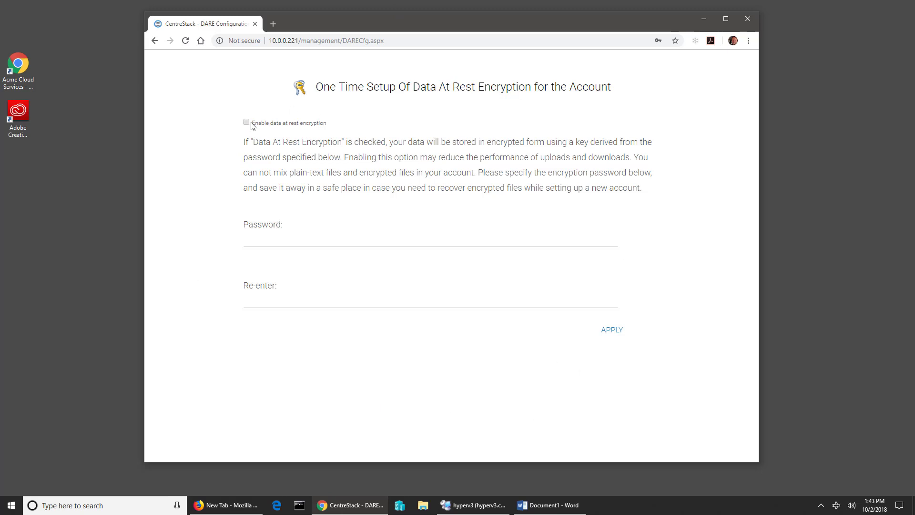
click(317, 243)
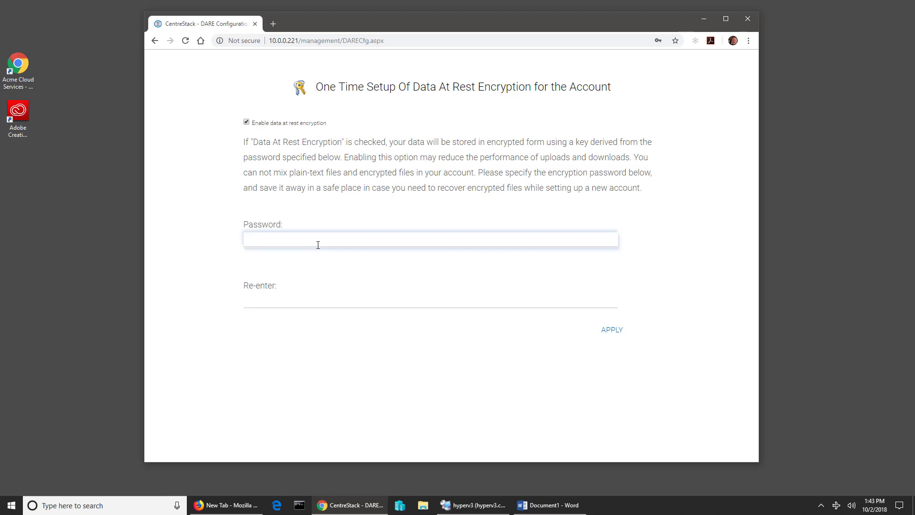
click(501, 189)
click(371, 241)
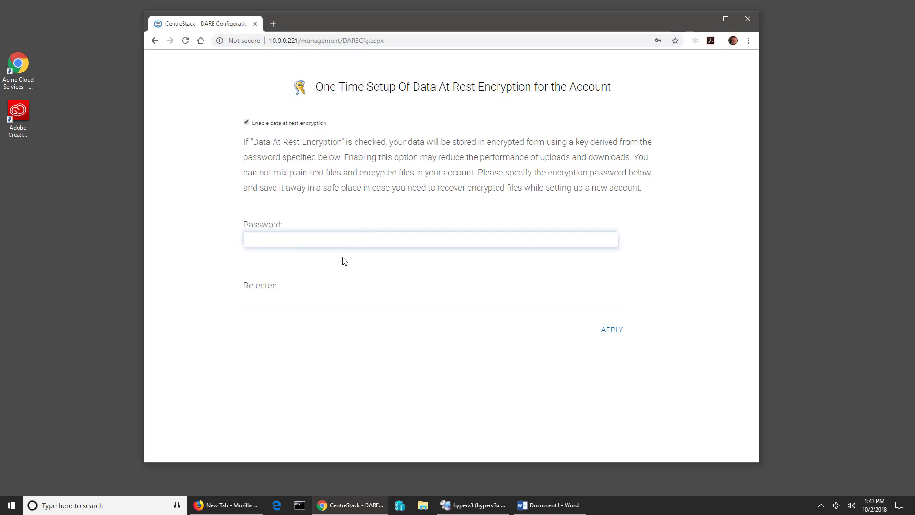
click(402, 265)
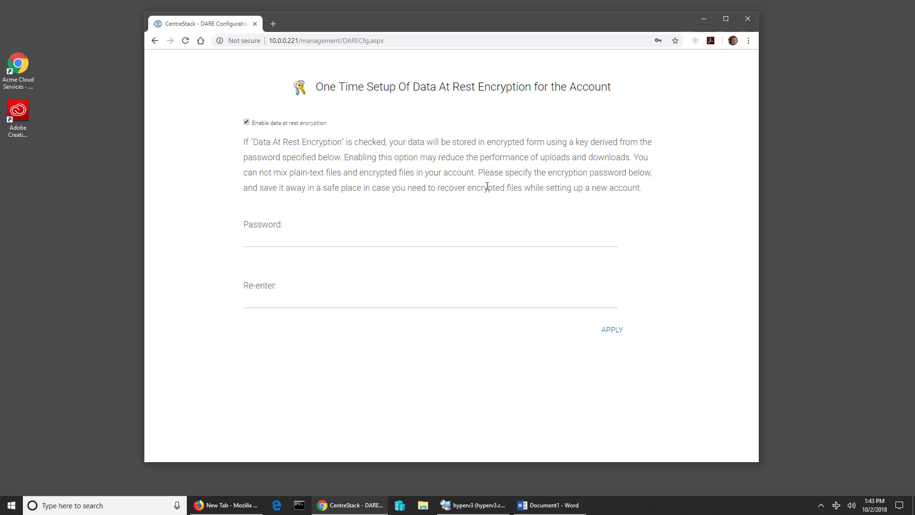
click(377, 244)
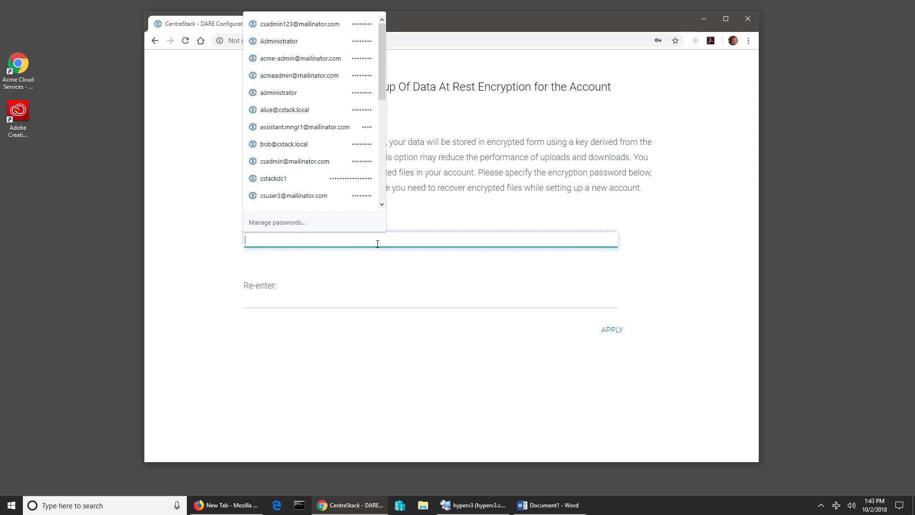
text(****)
key(Tab)
text(*)
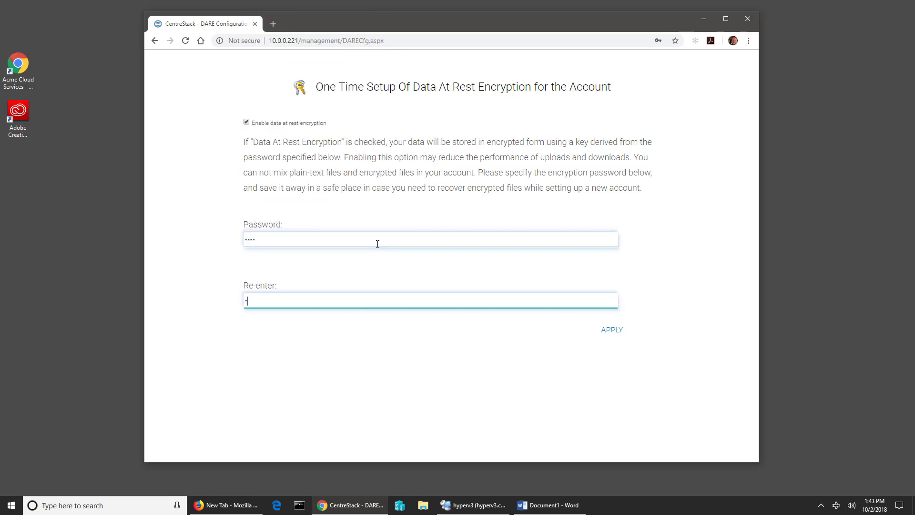
text(***)
- Apply the encryption settings and skip the web portal welcome tour
click(616, 336)
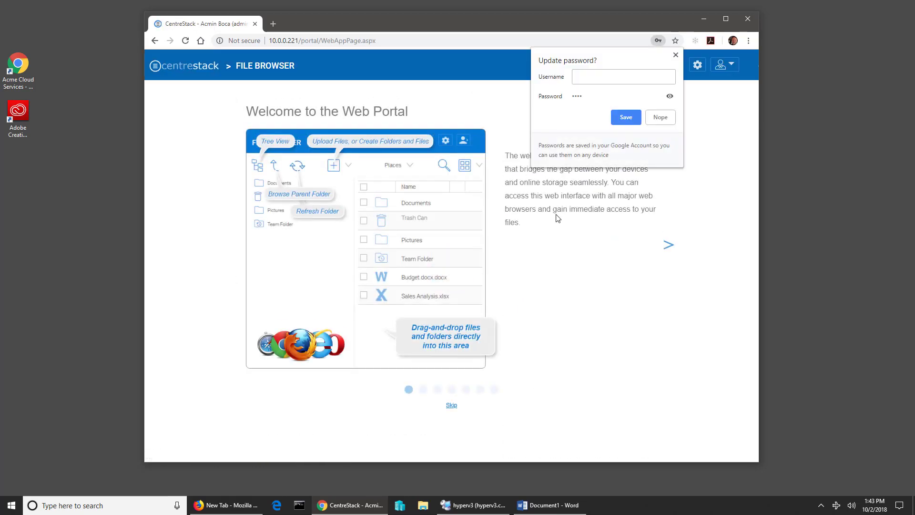
click(673, 58)
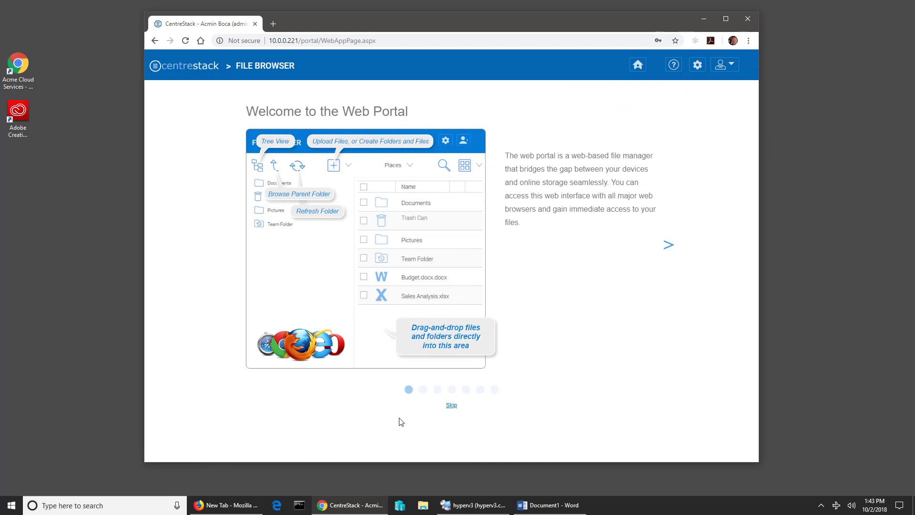
click(452, 405)
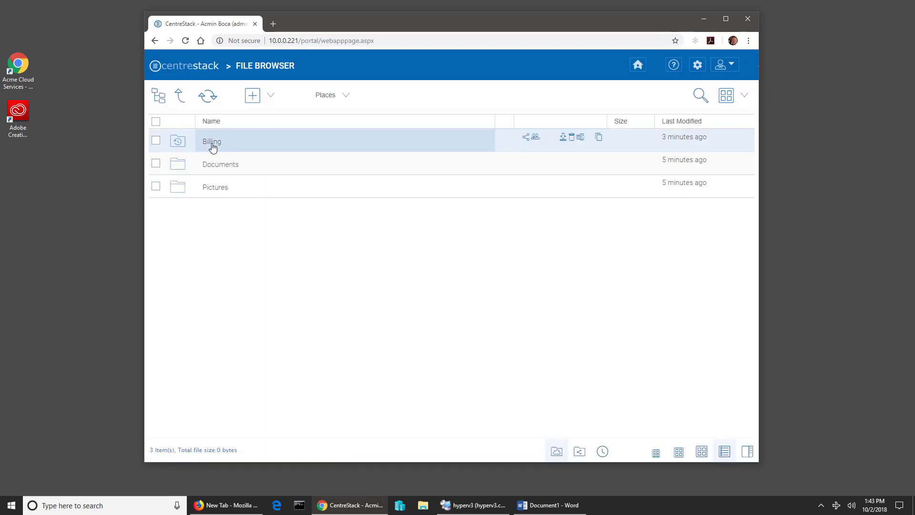
- Open the Billing team folder, then switch to the remote server session
click(212, 141)
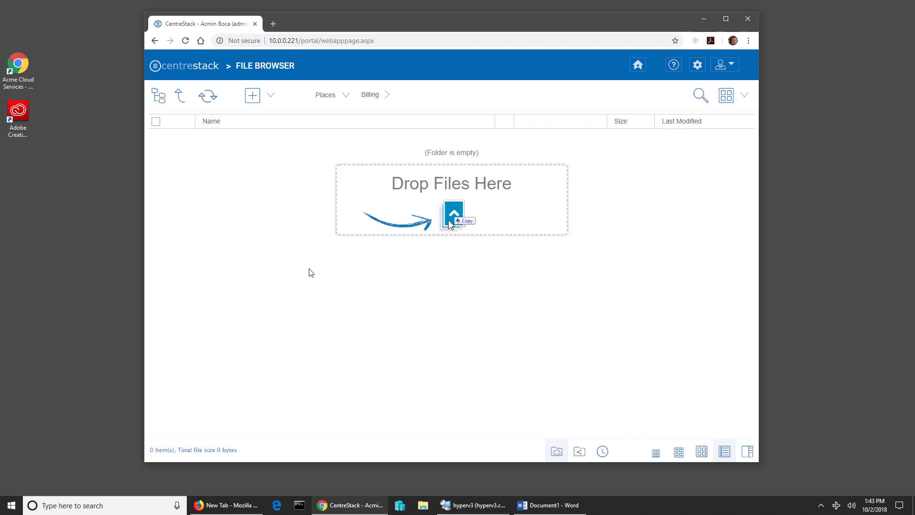
drag(496, 23, 505, 25)
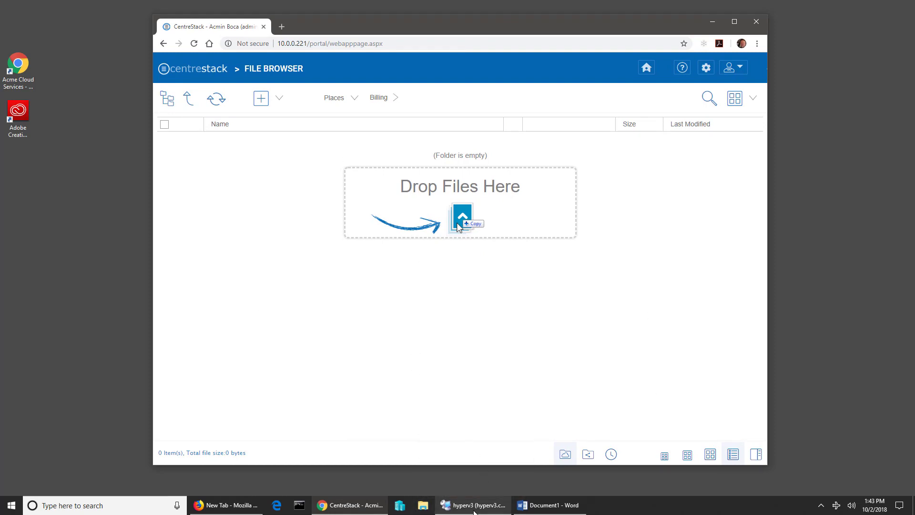
click(472, 501)
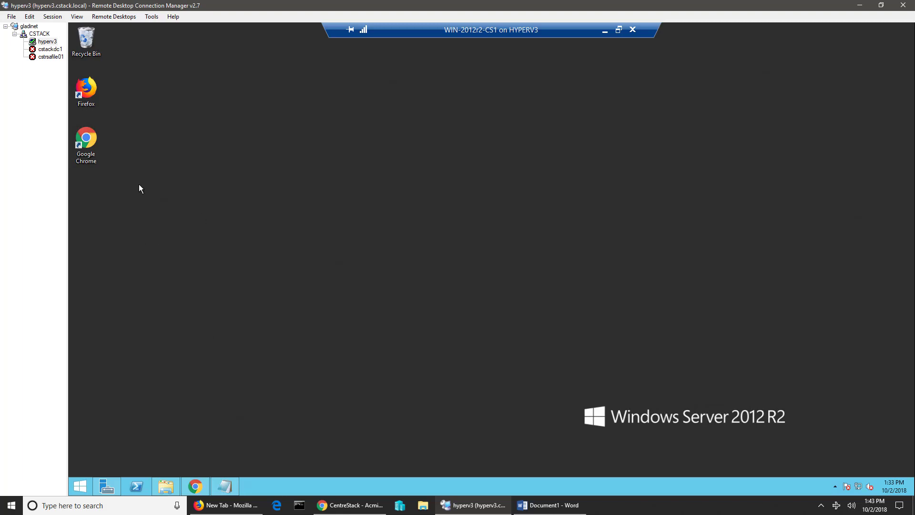
- On the server, confirm C:\stores\bocalegal\43811DCD-8C5A-4EF9-B903-2EEA9CE88487\gsync_Billing is empty, then minimize the session
click(166, 486)
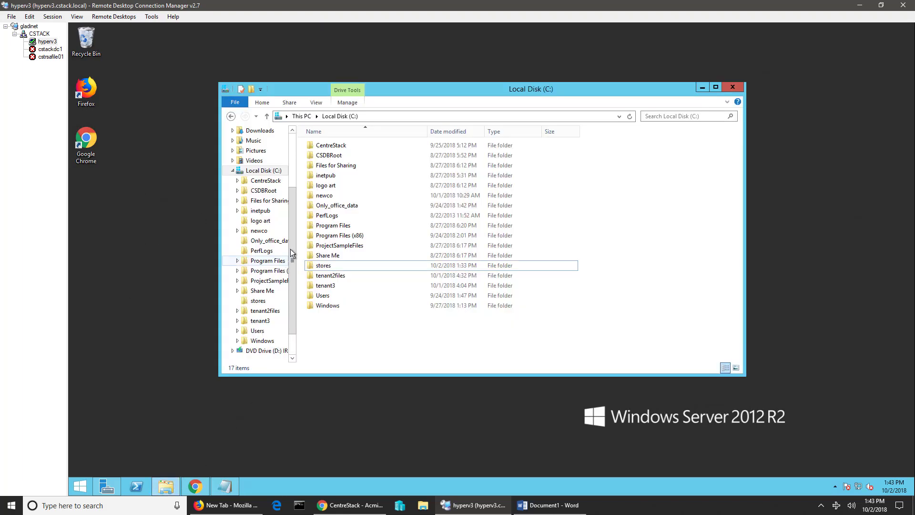
double_click(322, 265)
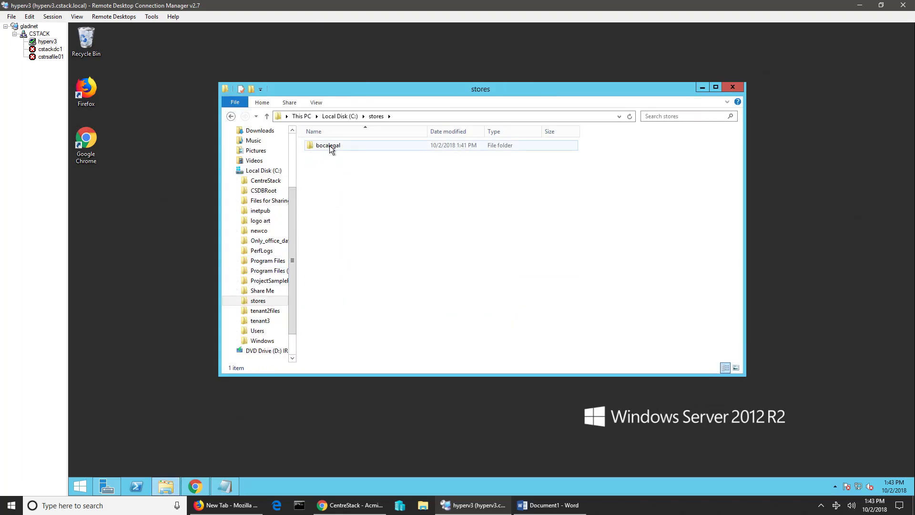
double_click(330, 145)
mouse_move(427, 87)
mouse_down()
mouse_move(408, 97)
mouse_move(413, 90)
mouse_up()
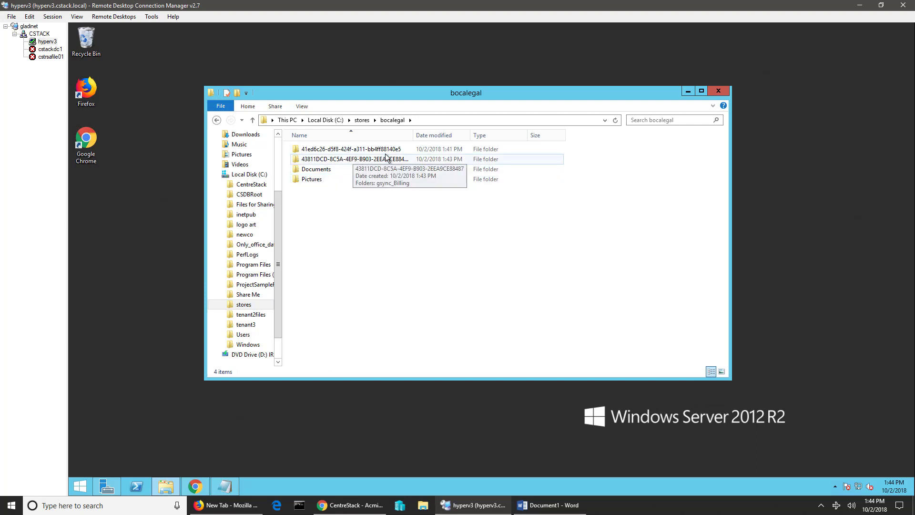
drag(416, 135, 469, 136)
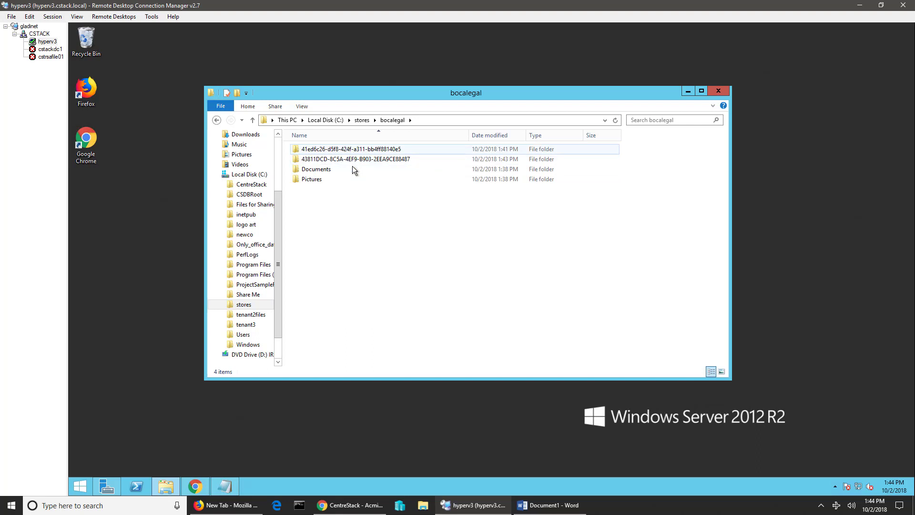
double_click(369, 157)
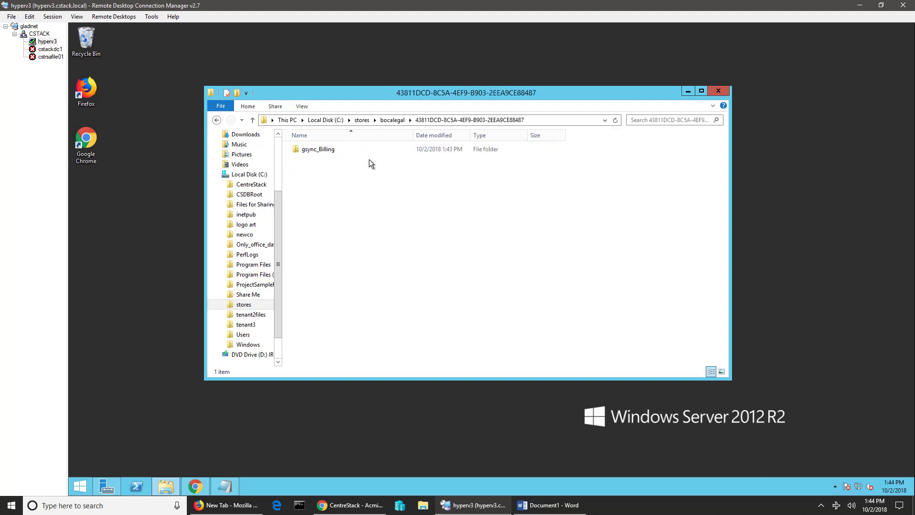
double_click(320, 150)
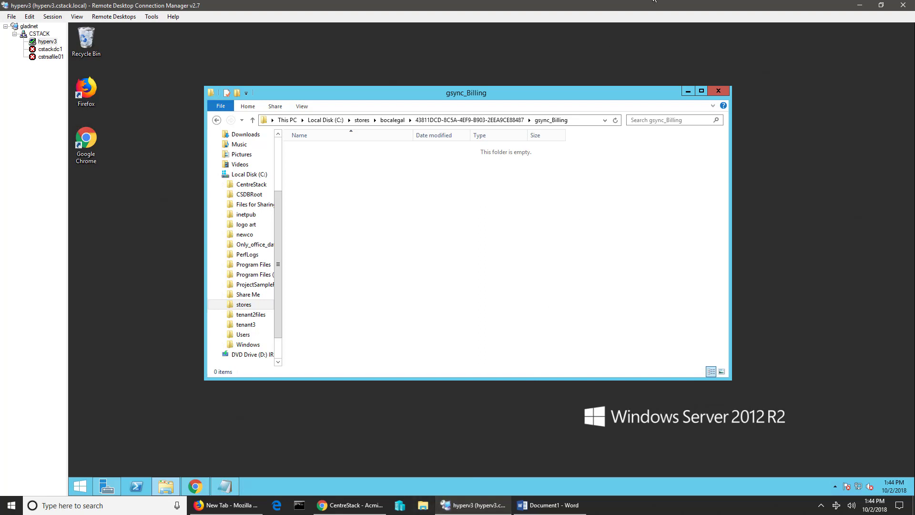
click(866, 6)
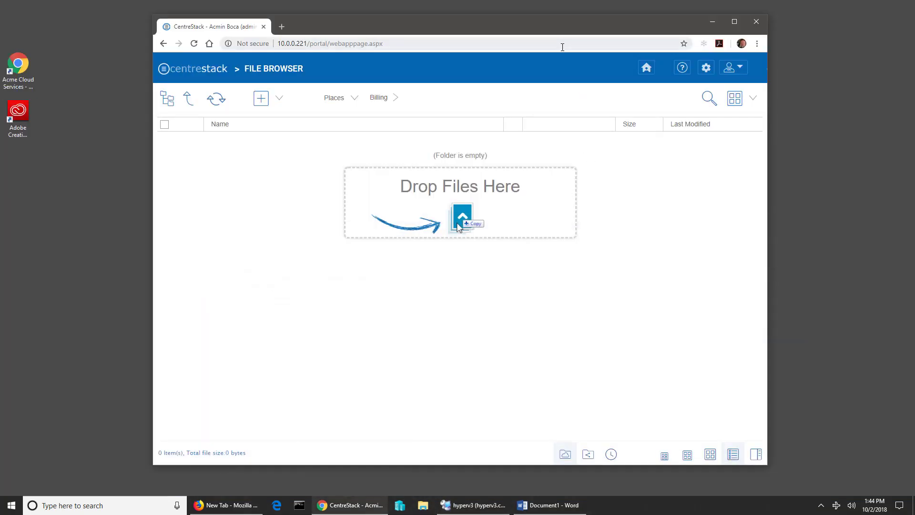
- Select the four Office files in Files for Sharing > Documents and upload them to Billing
drag(572, 33, 595, 31)
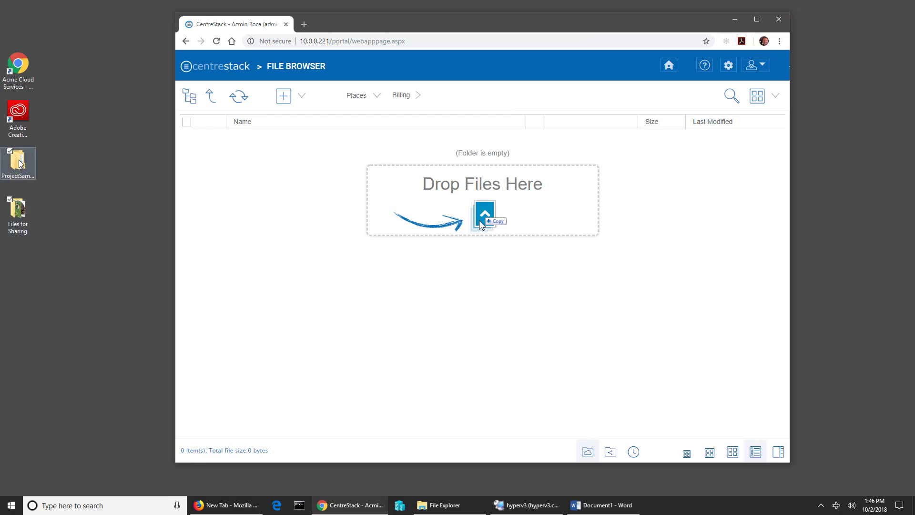
double_click(17, 212)
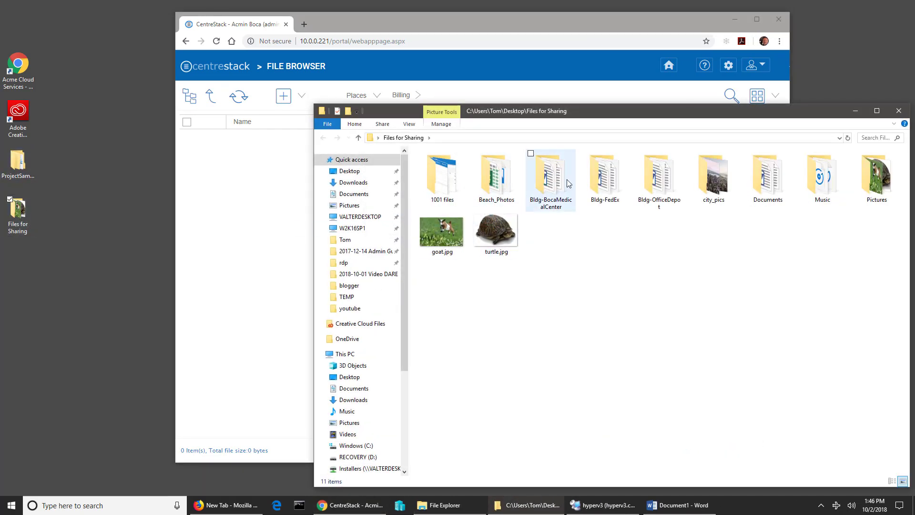
drag(595, 112, 279, 268)
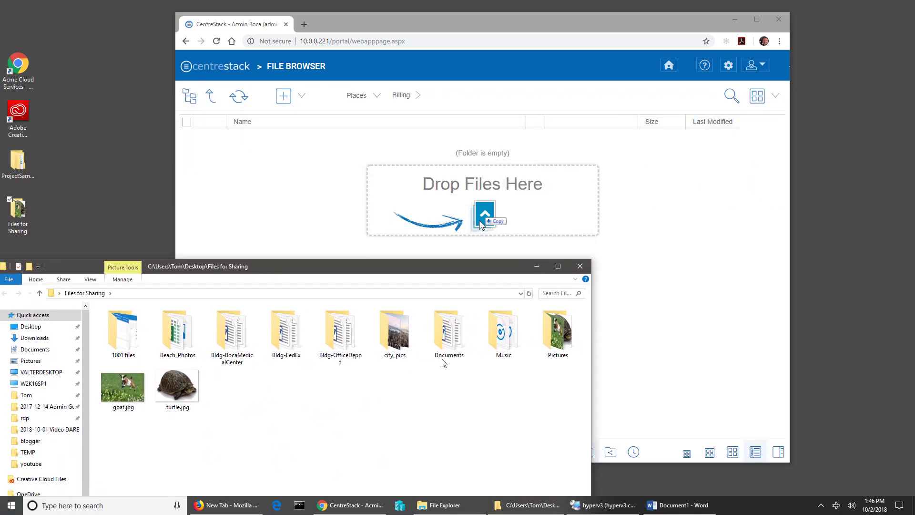
double_click(451, 345)
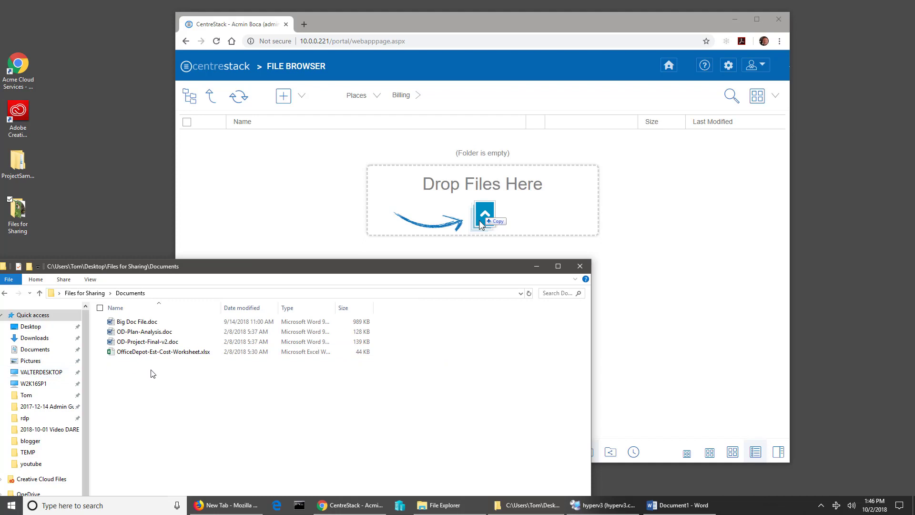
drag(156, 381, 317, 237)
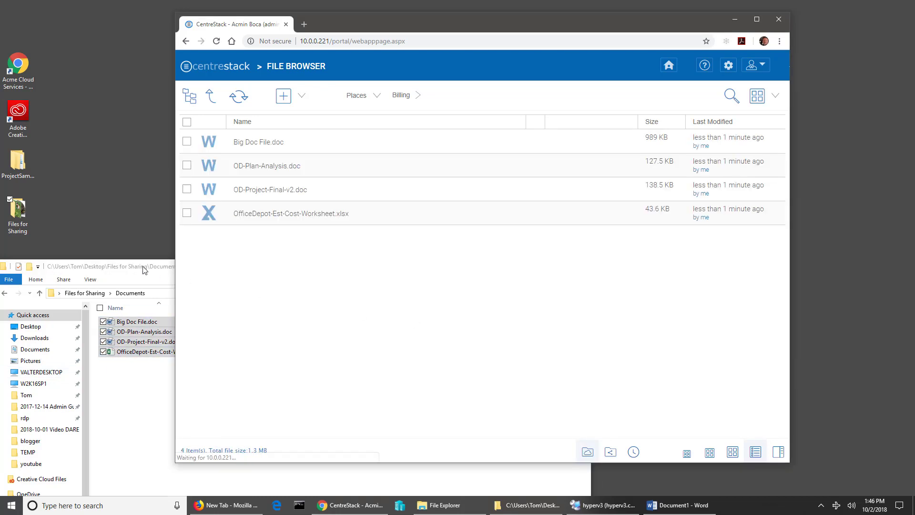
click(126, 271)
- Close the Documents window, preview Big Doc File.doc showing its Lorem Ipsum text, then close it
click(571, 263)
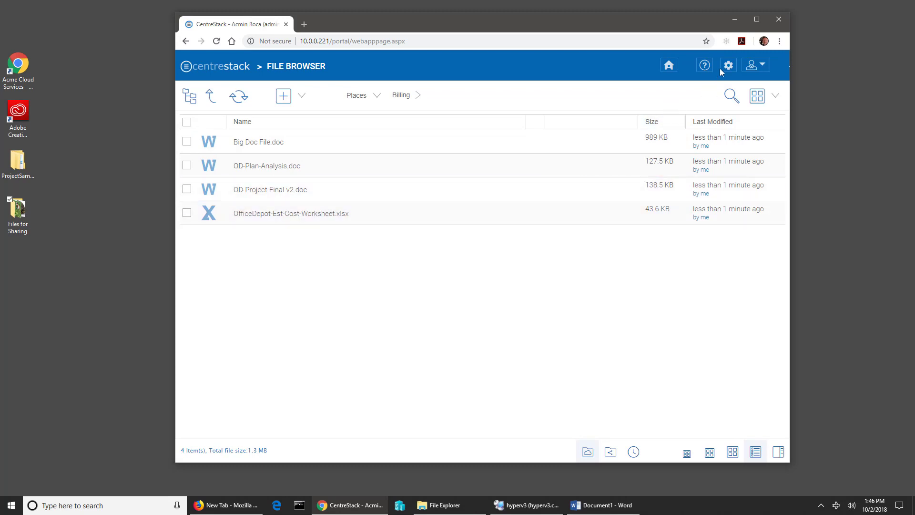
click(319, 149)
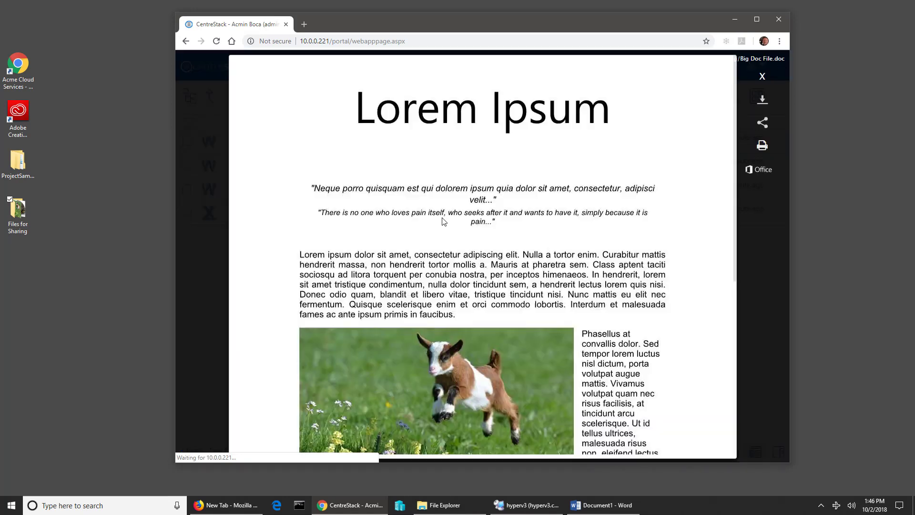
click(763, 77)
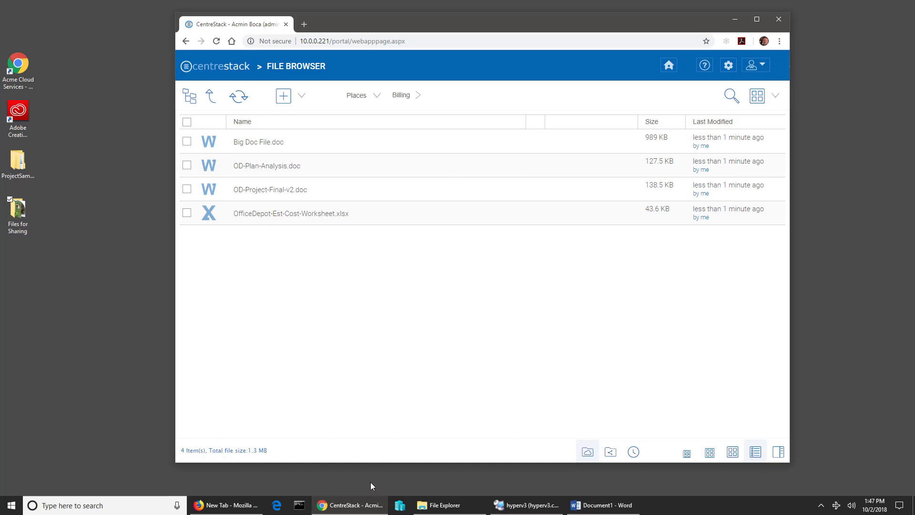
- On the hyperv3 server, copy the cached Big Doc File and paste it onto the desktop
click(522, 506)
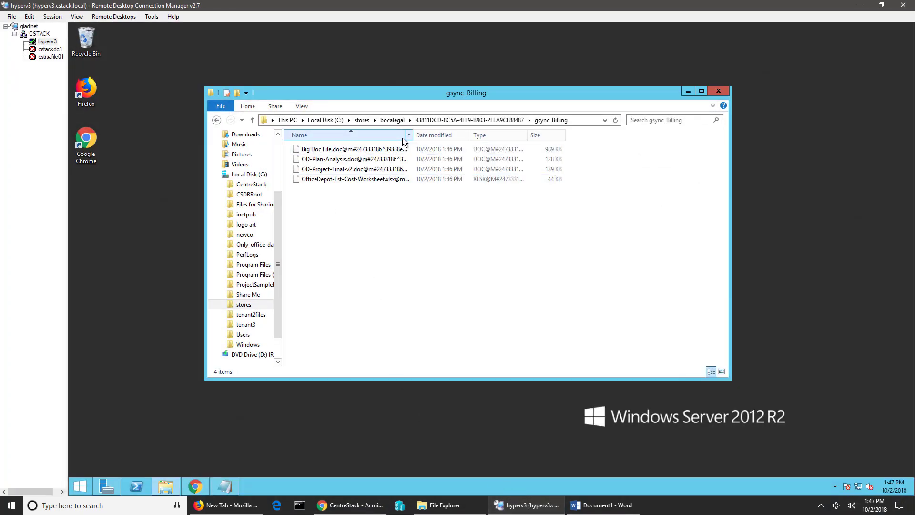
drag(416, 132, 586, 138)
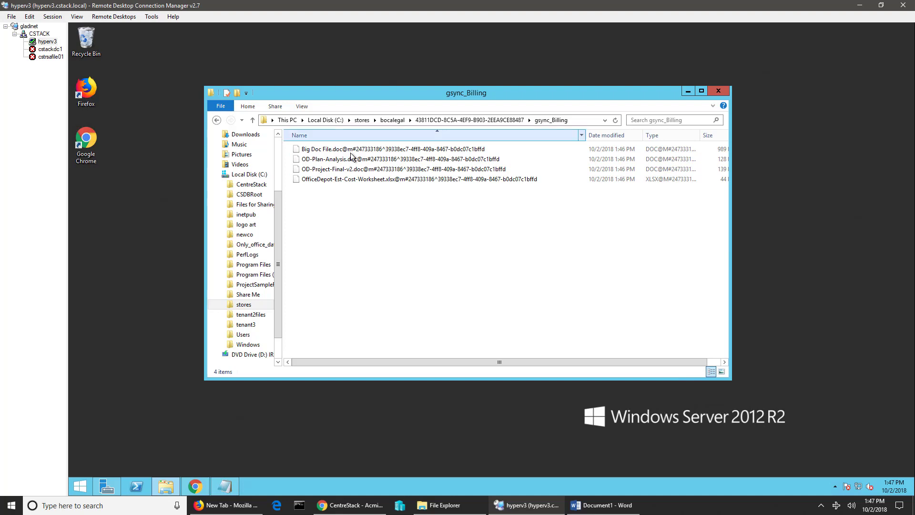
click(331, 151)
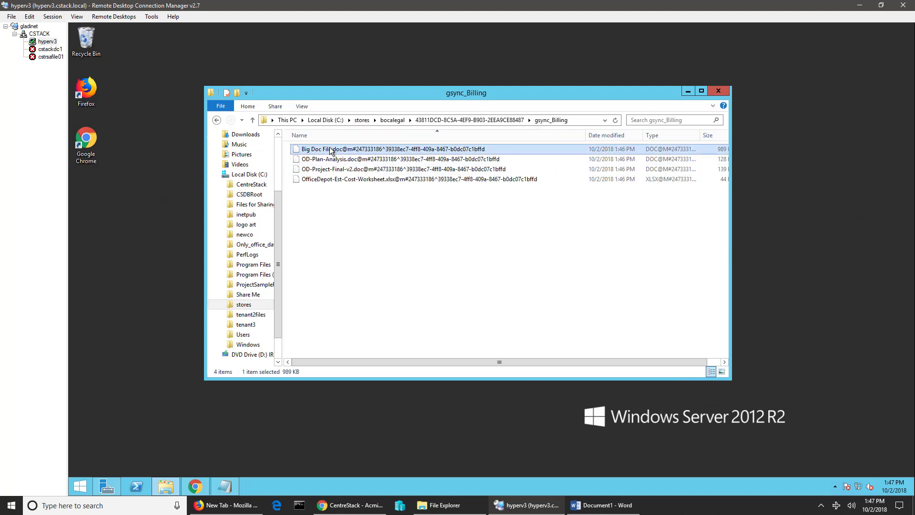
right_click(302, 149)
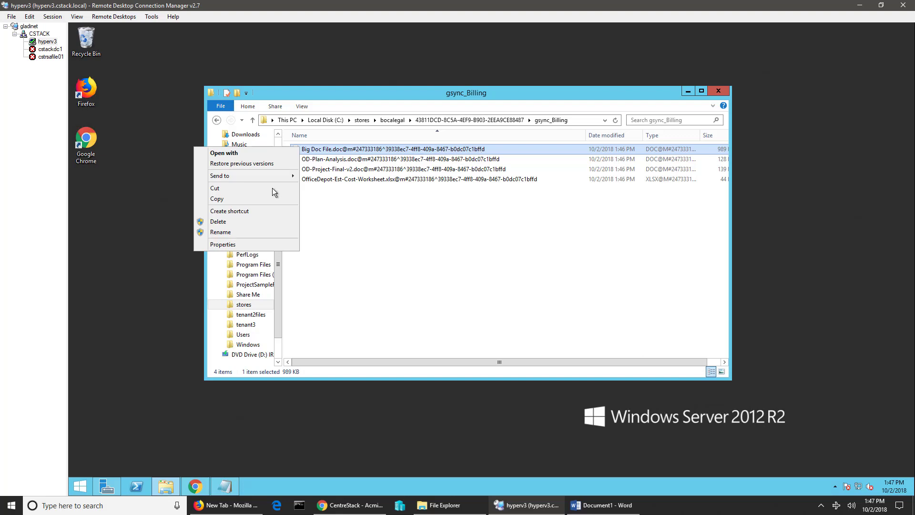
click(227, 197)
right_click(103, 202)
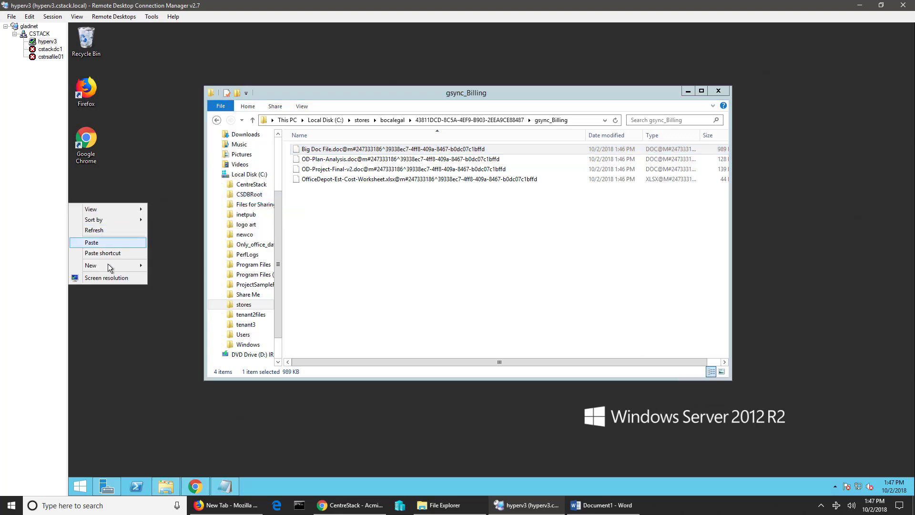
click(110, 243)
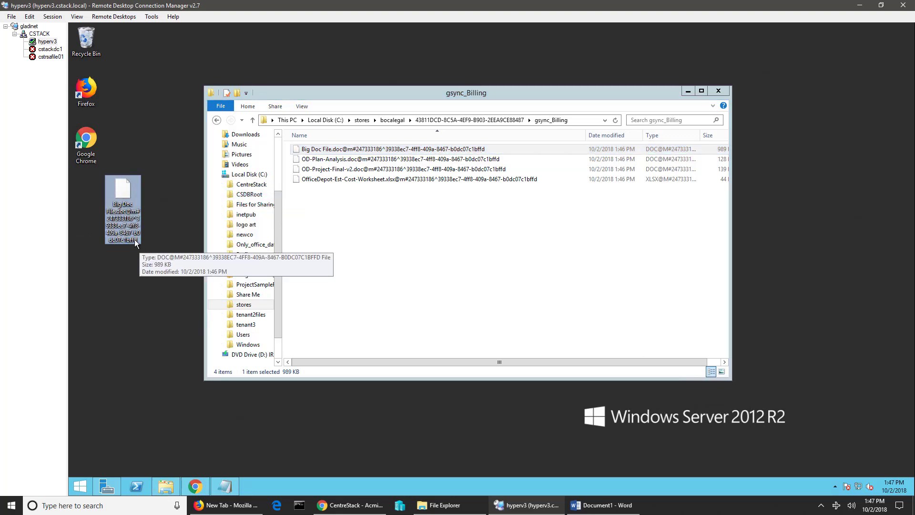
- Rename the desktop copy so its name ends in .doc
click(135, 241)
click(141, 241)
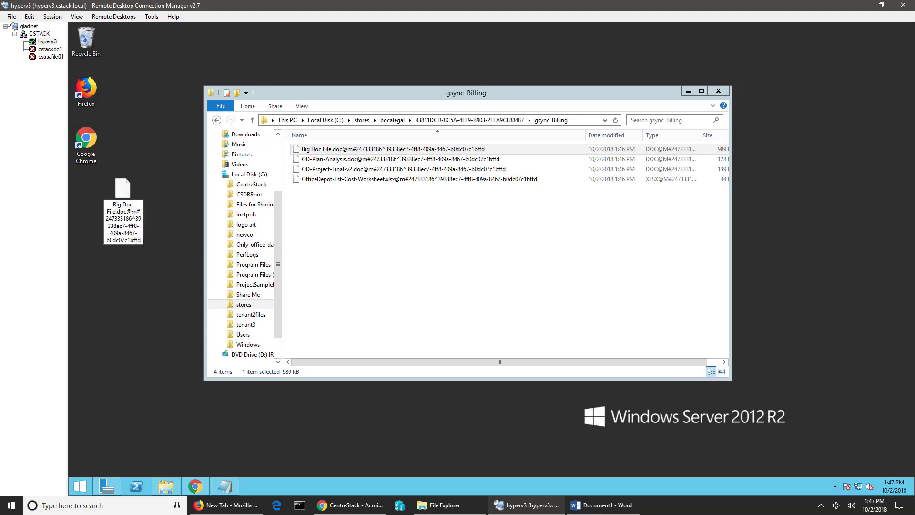
text(.doc)
key(Return)
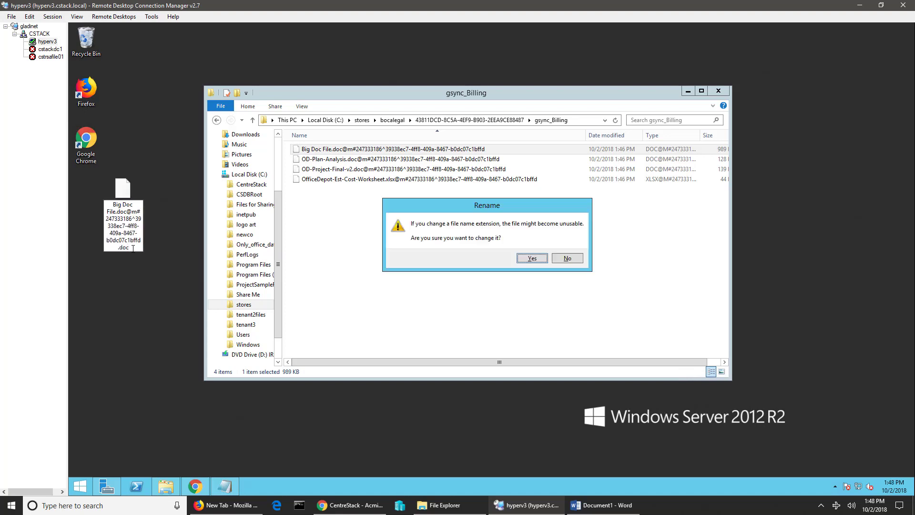
- Accept the extension change and open the copy in Word, which shows only garbled text; close Word
click(531, 259)
double_click(120, 195)
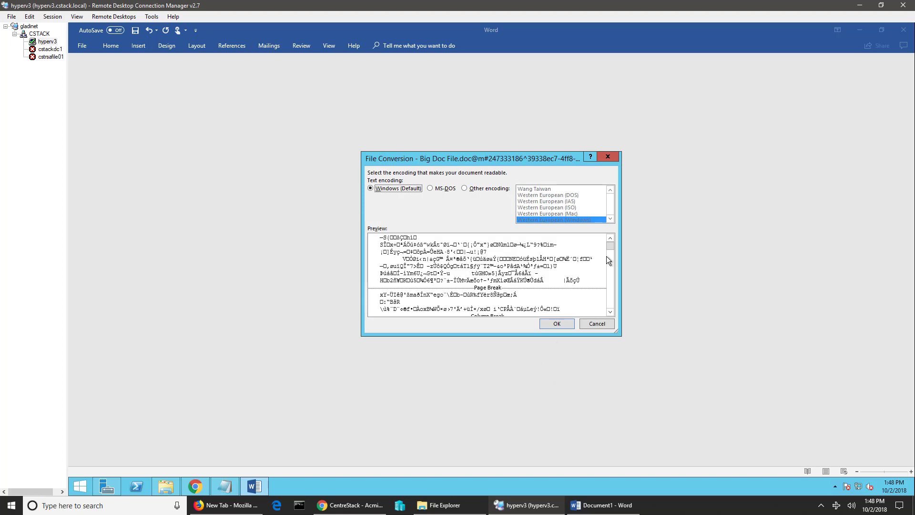
drag(611, 267, 574, 359)
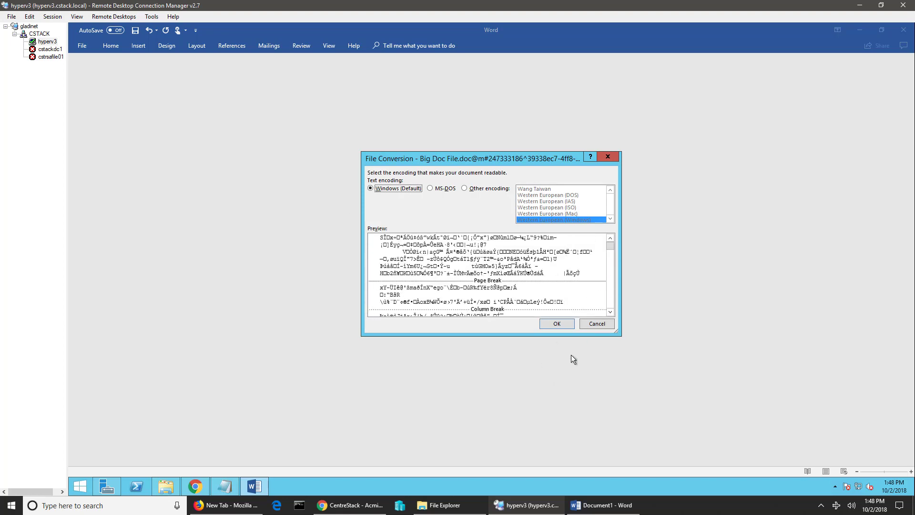
click(596, 323)
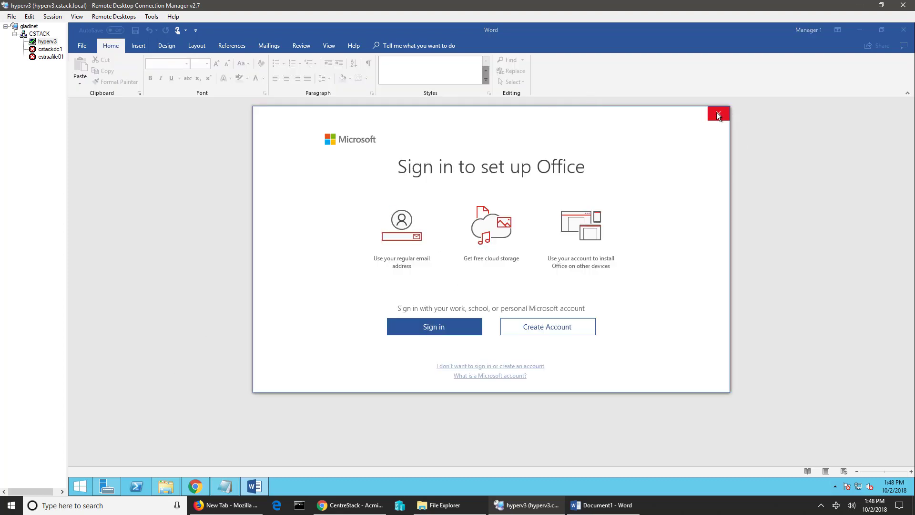
click(717, 115)
click(902, 30)
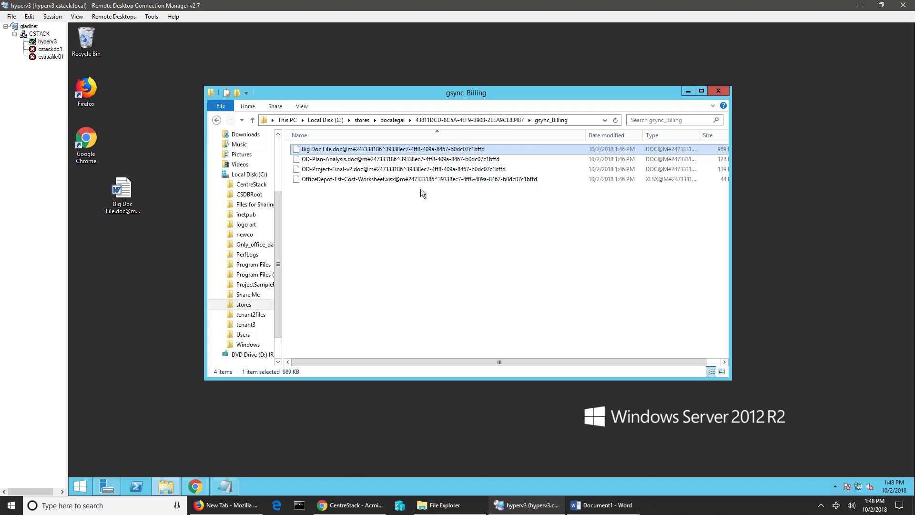
- Rearrange the gsync_Billing window, drag the desktop Big Doc File copy to the Recycle Bin, and minimize the server session
drag(729, 329, 810, 329)
drag(554, 93, 515, 74)
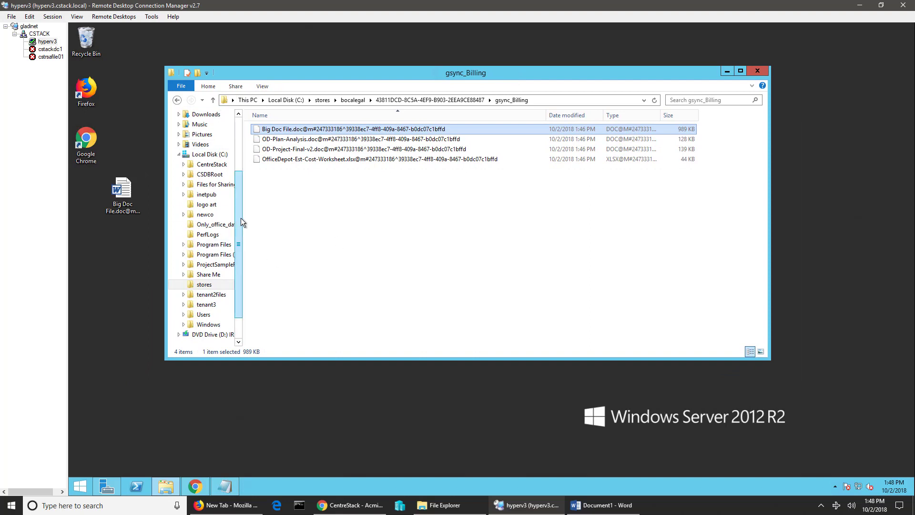
drag(524, 73, 541, 78)
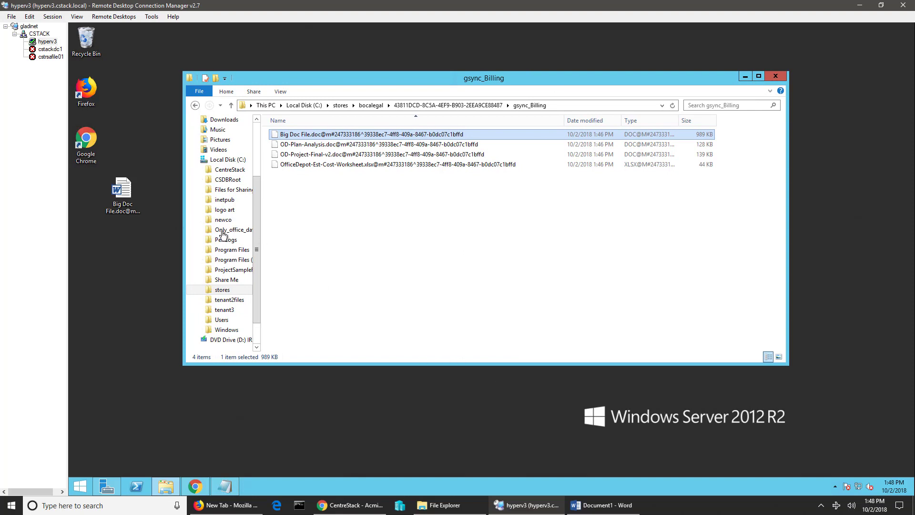
click(129, 191)
drag(129, 191, 88, 48)
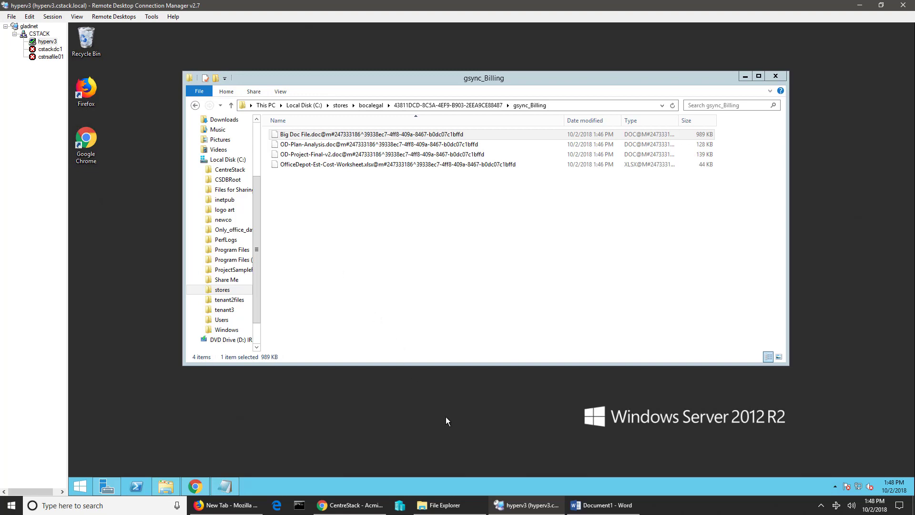
click(860, 6)
click(507, 40)
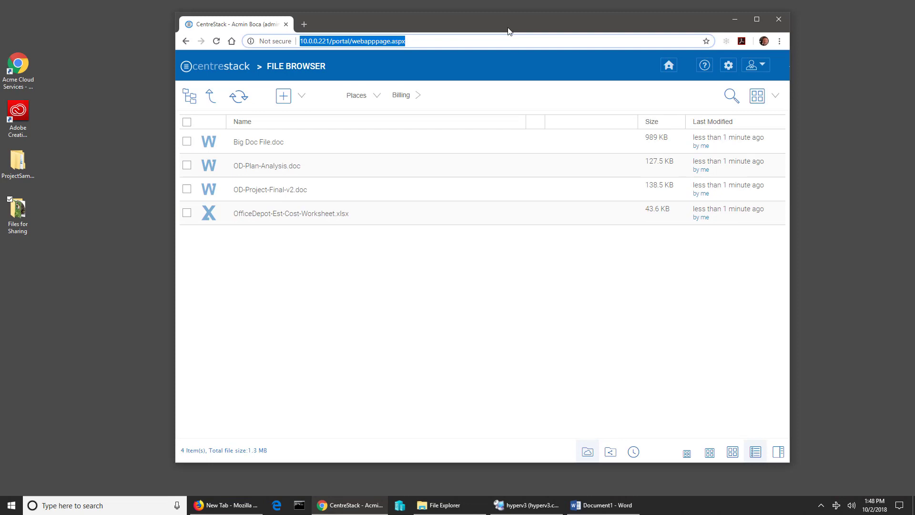
- Go up a level to the Boca Legal dashboard, then return to the hyperv3 server session
drag(509, 31, 503, 32)
click(499, 44)
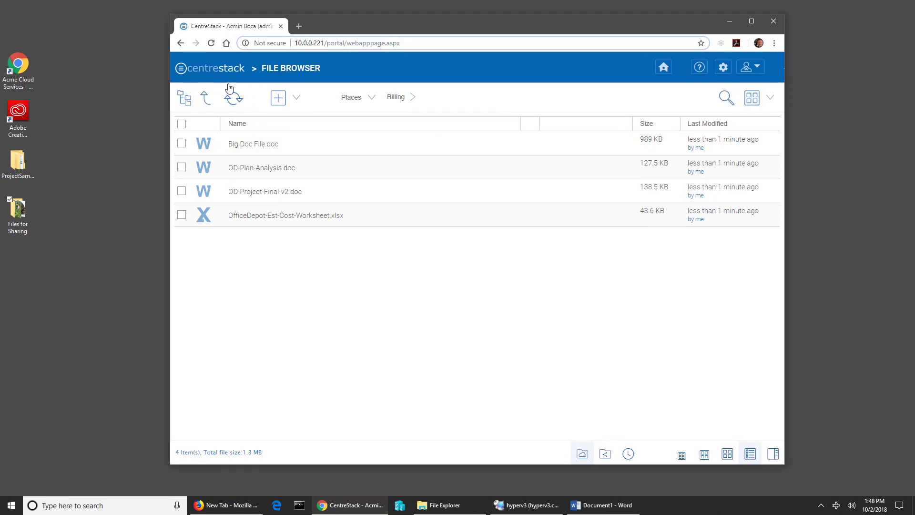
click(206, 100)
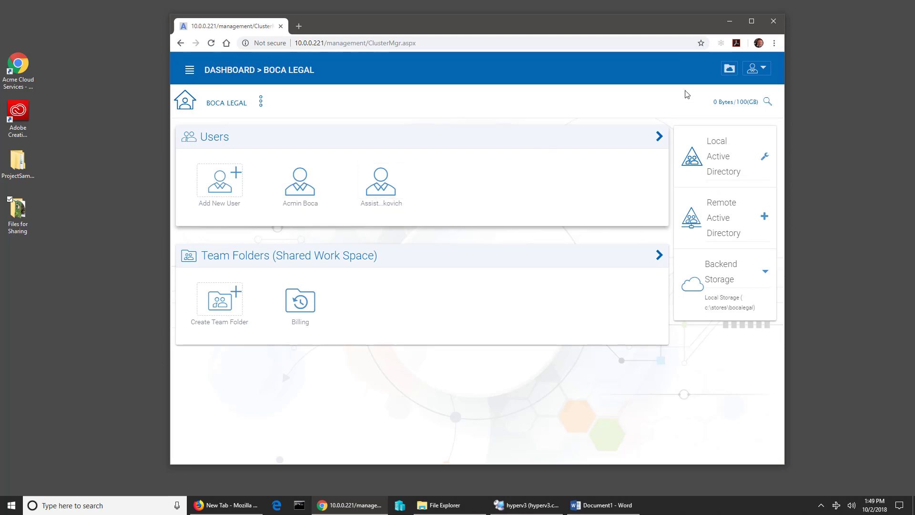
click(529, 505)
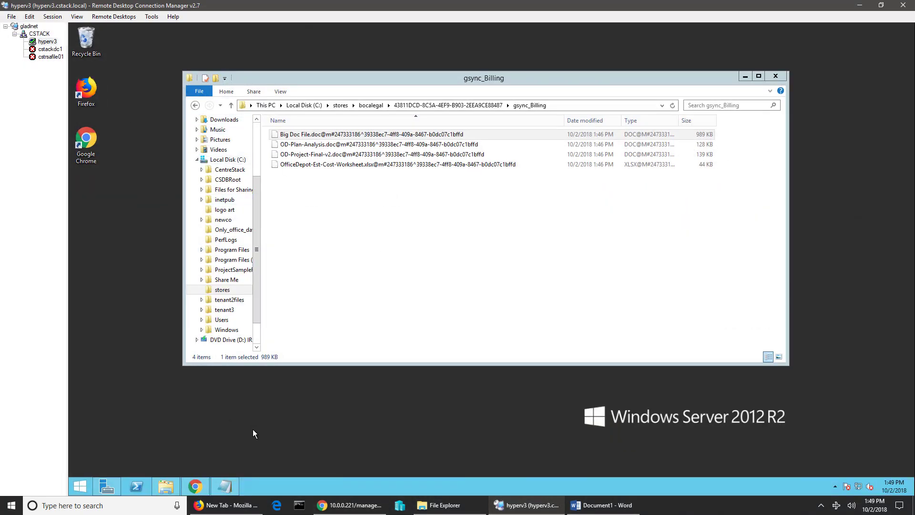
- Connect to CSTRCLWINX01 from Hyper-V Manager in full screen, close its Explorer window, and open Start
mouse_move(508, 37)
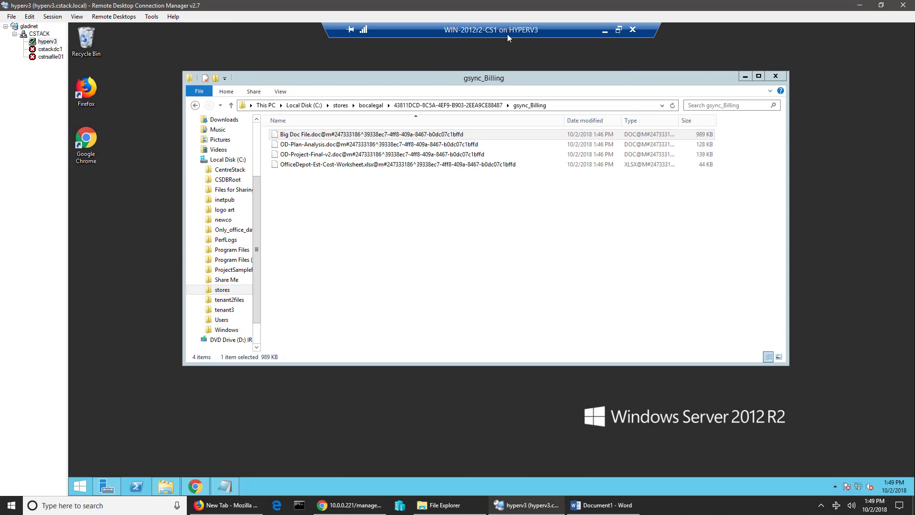
click(605, 30)
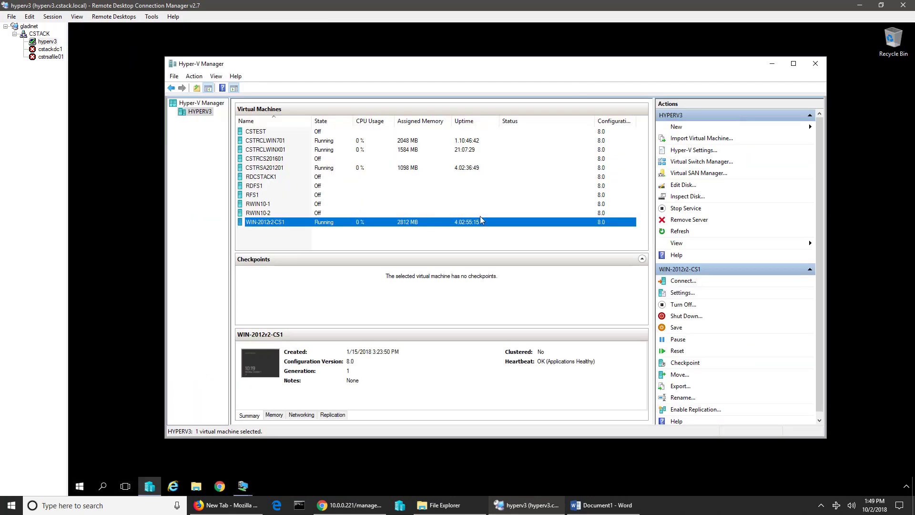
double_click(265, 151)
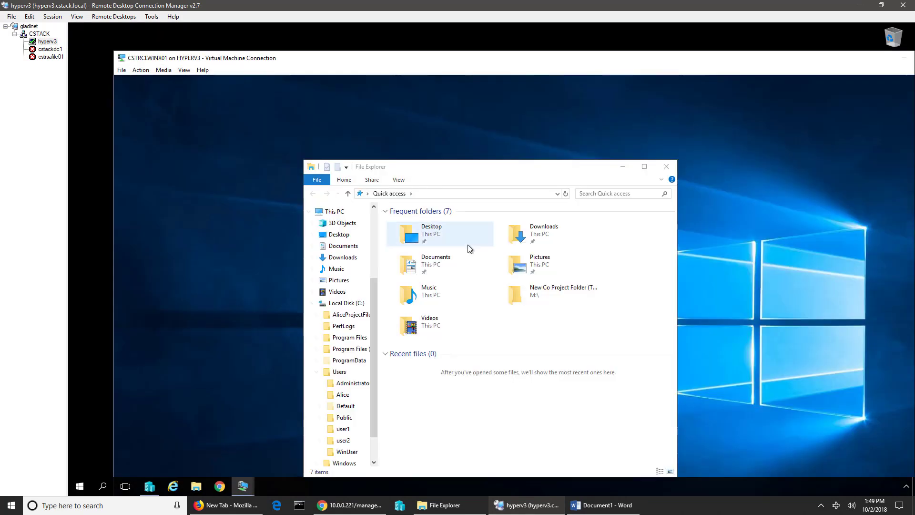
double_click(535, 61)
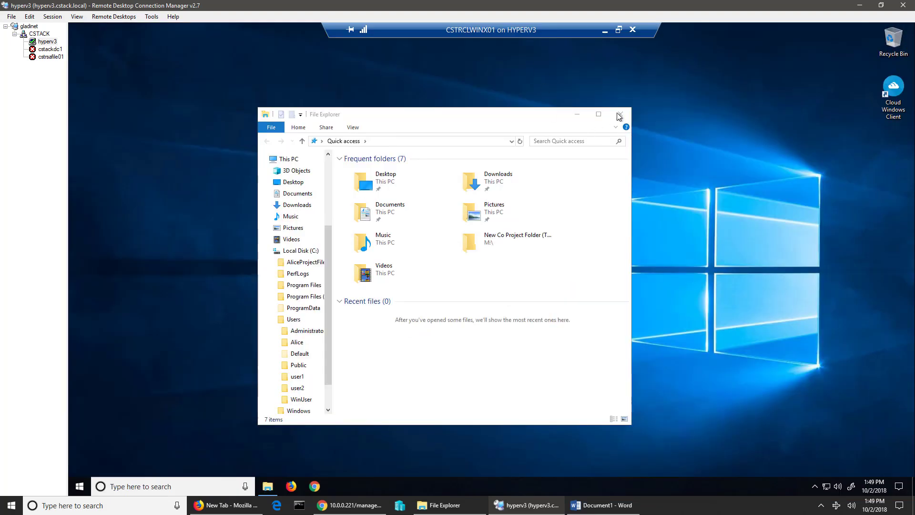
click(628, 115)
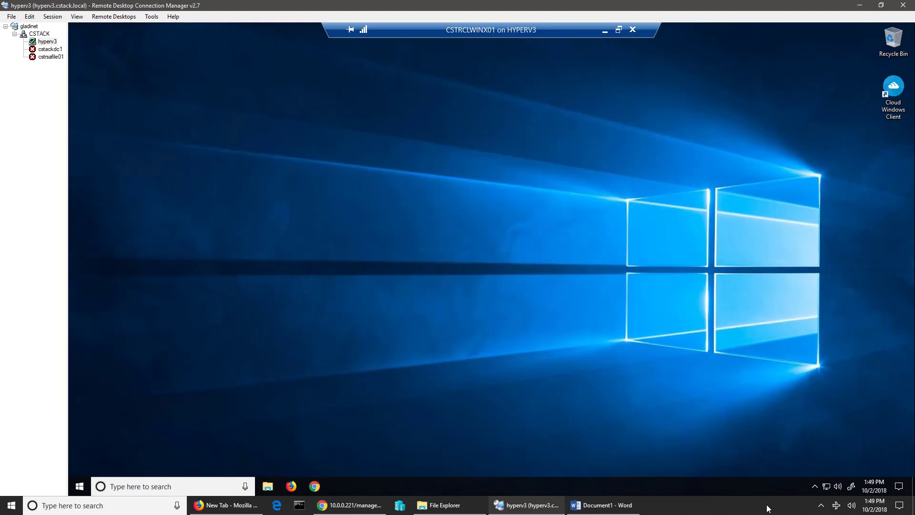
click(814, 485)
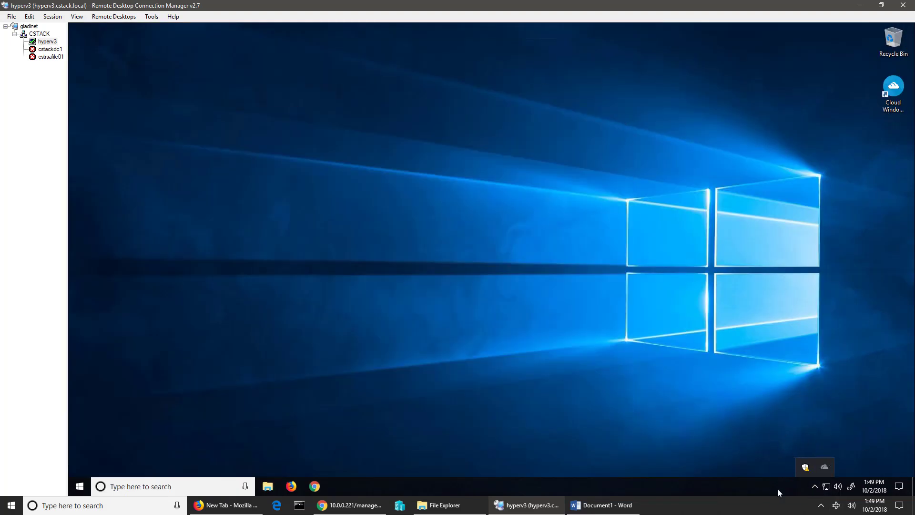
click(604, 376)
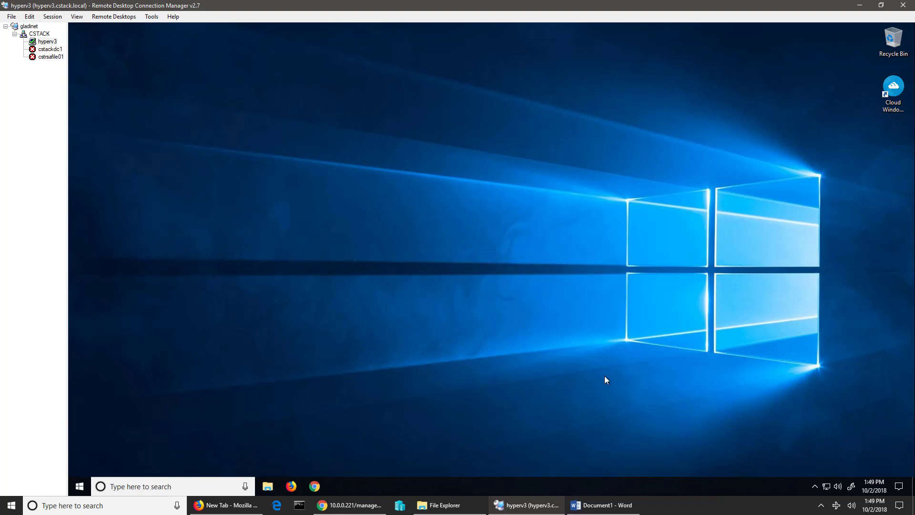
click(79, 486)
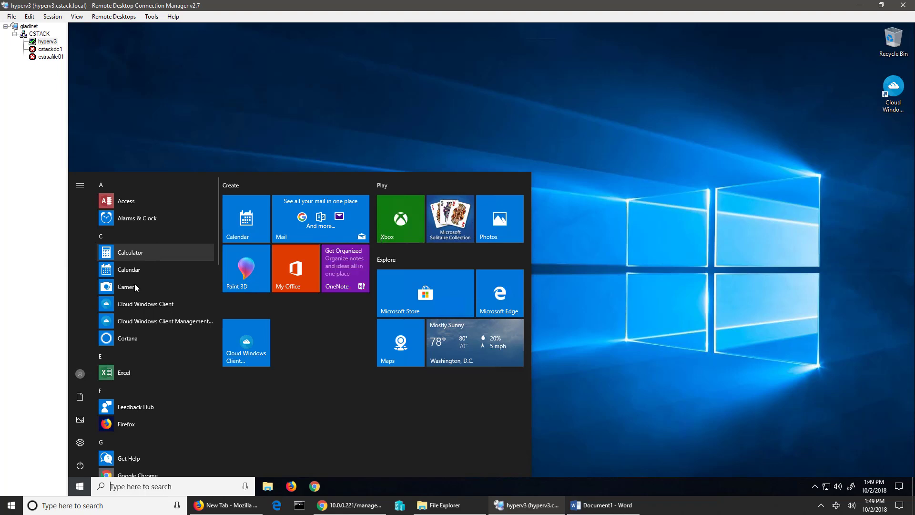
- Launch Cloud Windows Client and log in with the assistant account and its password
click(139, 303)
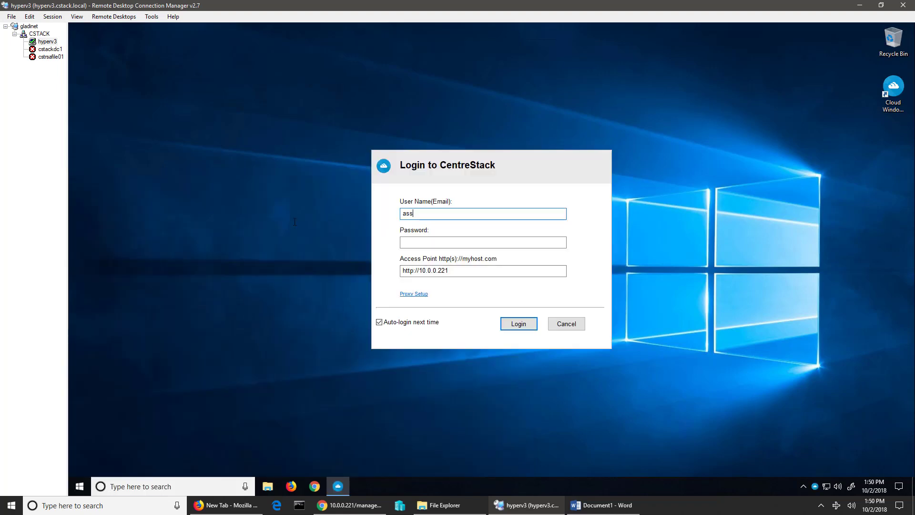
key(Tab)
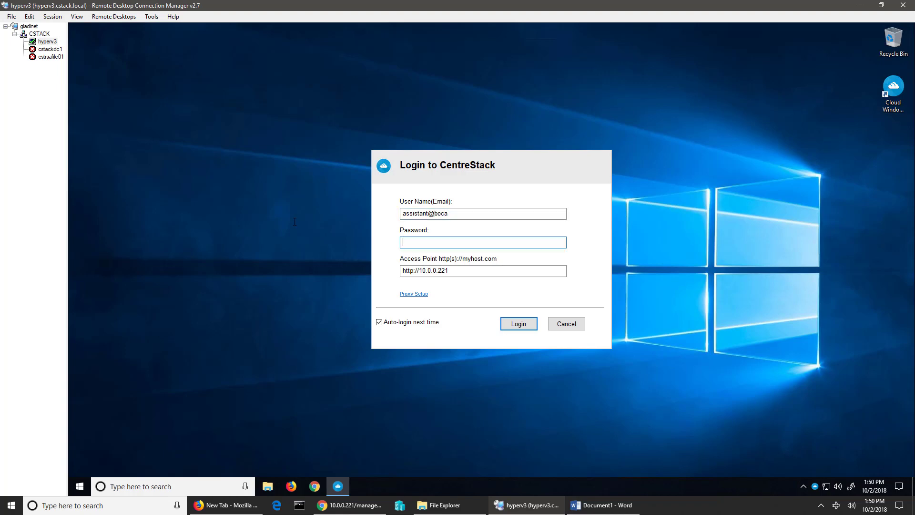
key(Return)
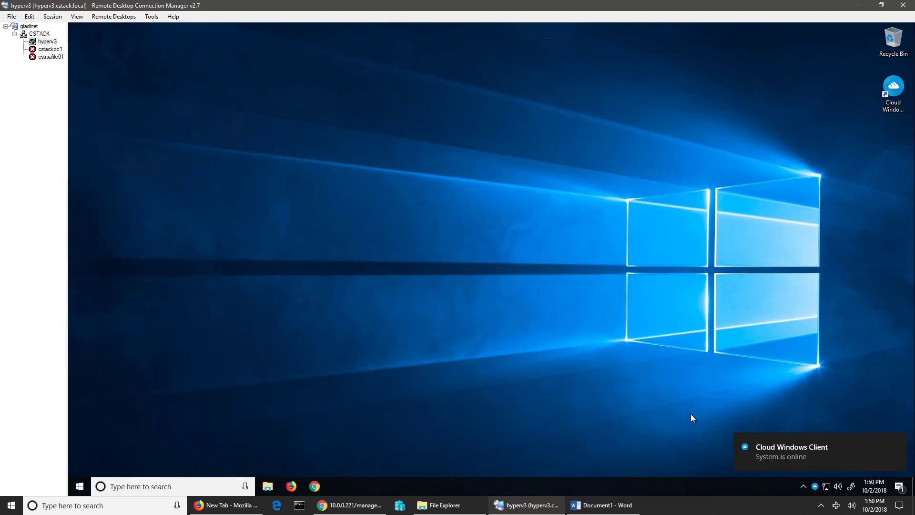
- From the CentreStack tray panel open drive M: and the Billing (Team Folder) with its four files
click(815, 486)
click(760, 310)
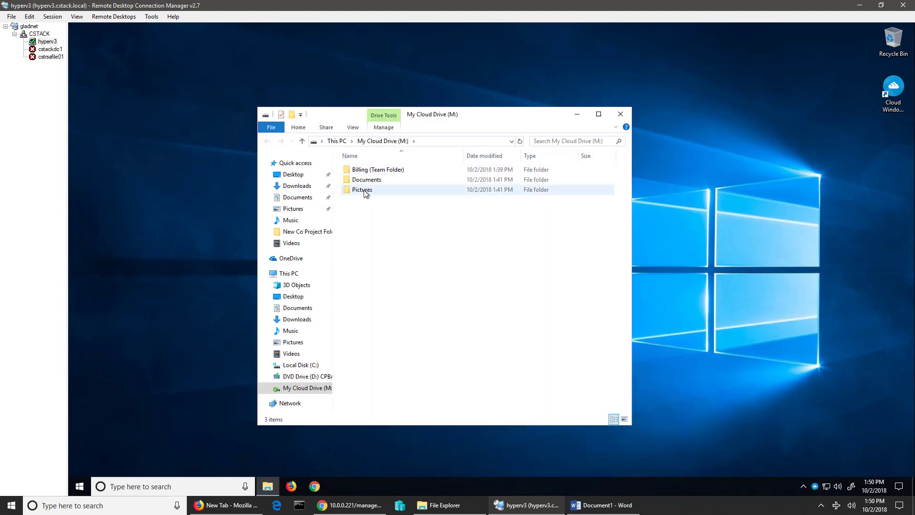
double_click(363, 171)
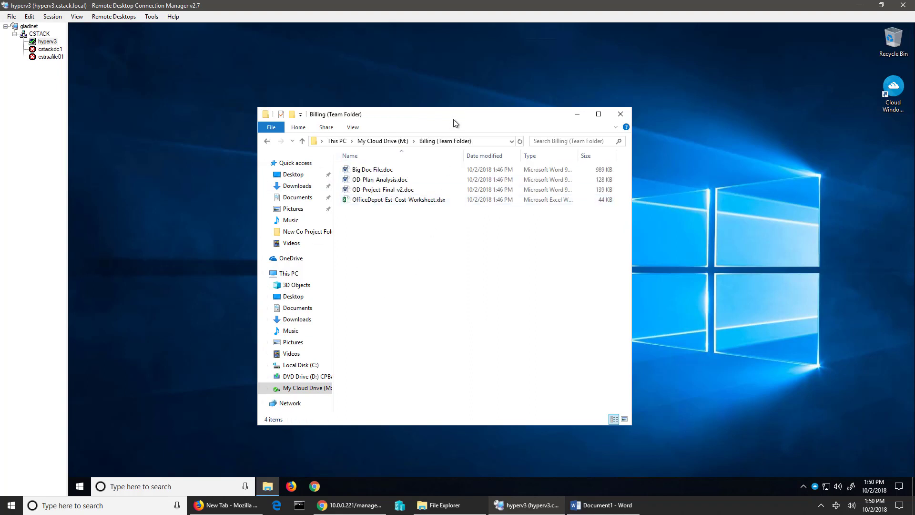
drag(439, 117, 494, 123)
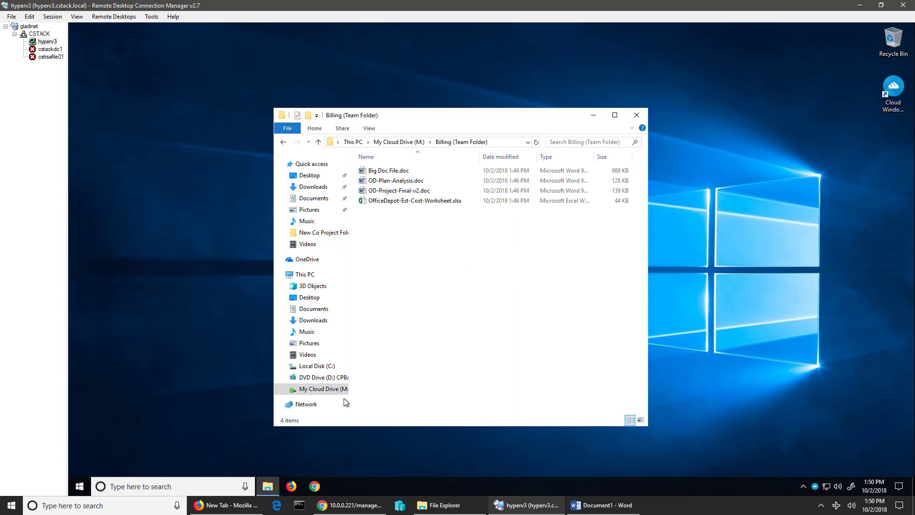
- Open Local Disk (C:) in a new window, arrange it beside Billing, and open its Users folder
right_click(306, 369)
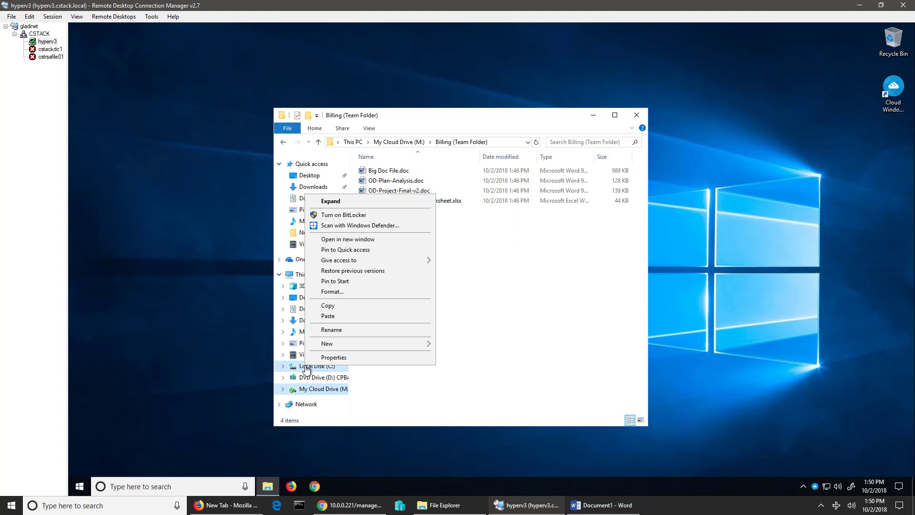
click(337, 238)
click(488, 111)
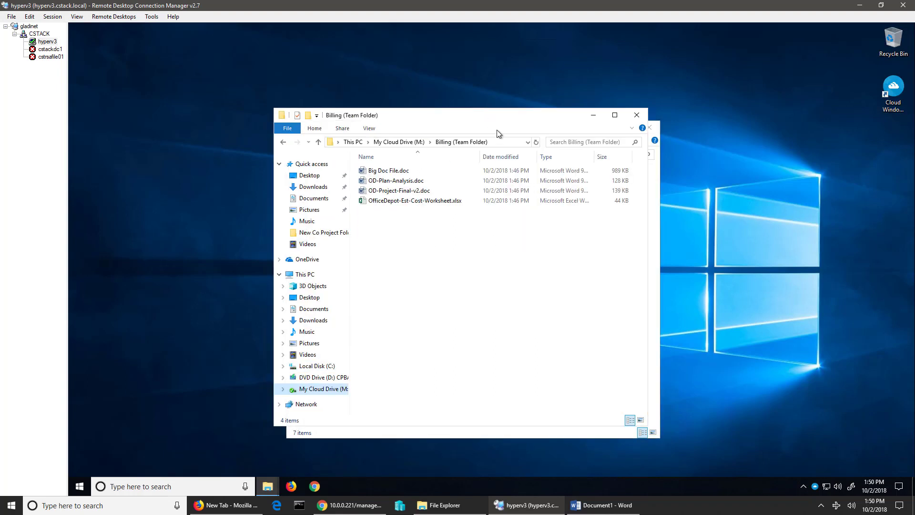
click(663, 175)
drag(590, 130, 387, 164)
drag(454, 116, 648, 45)
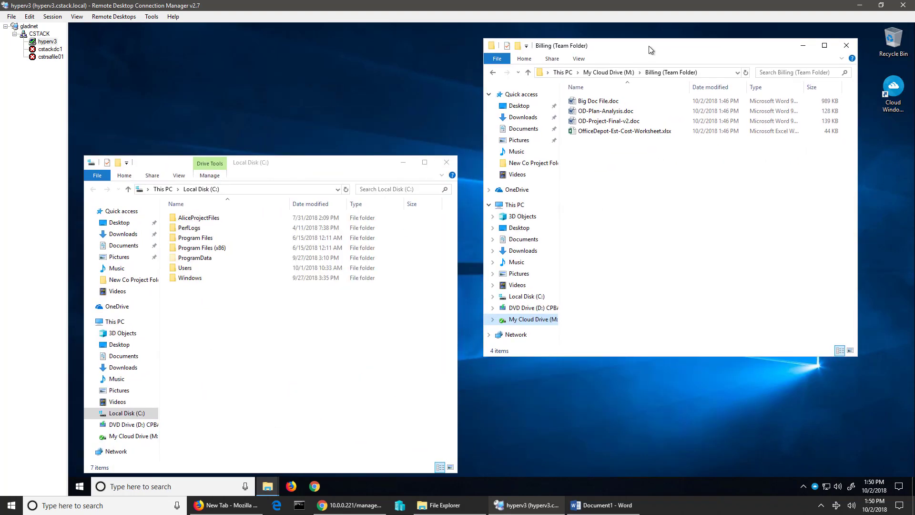
drag(316, 168, 332, 159)
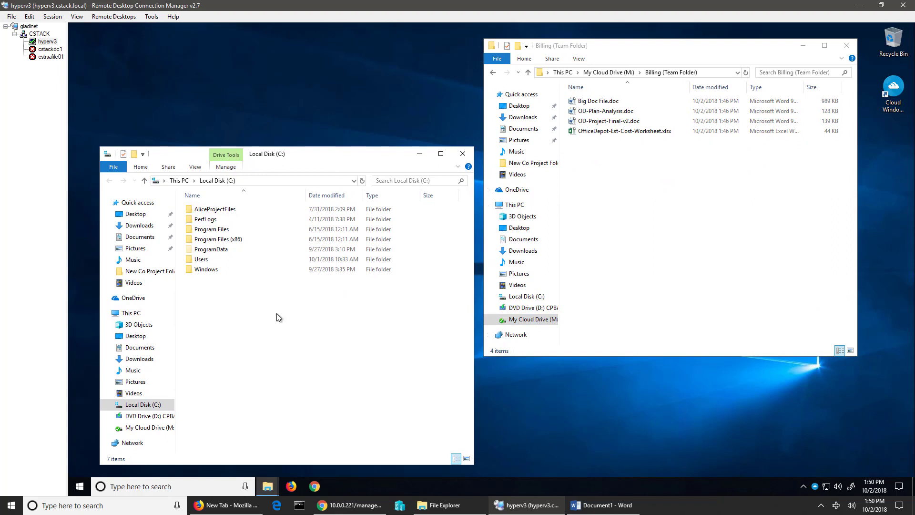
click(190, 262)
double_click(190, 263)
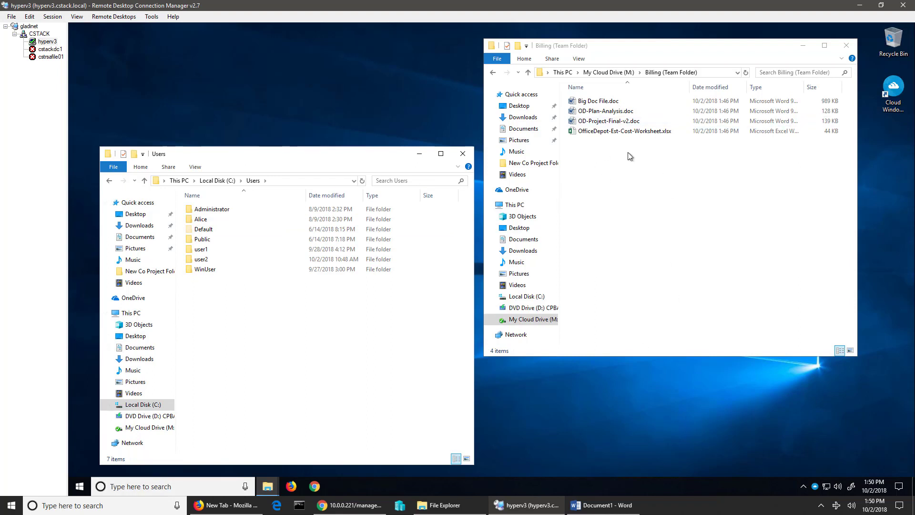
- Exit the CentreStack client from the gear menu in its tray panel
click(815, 486)
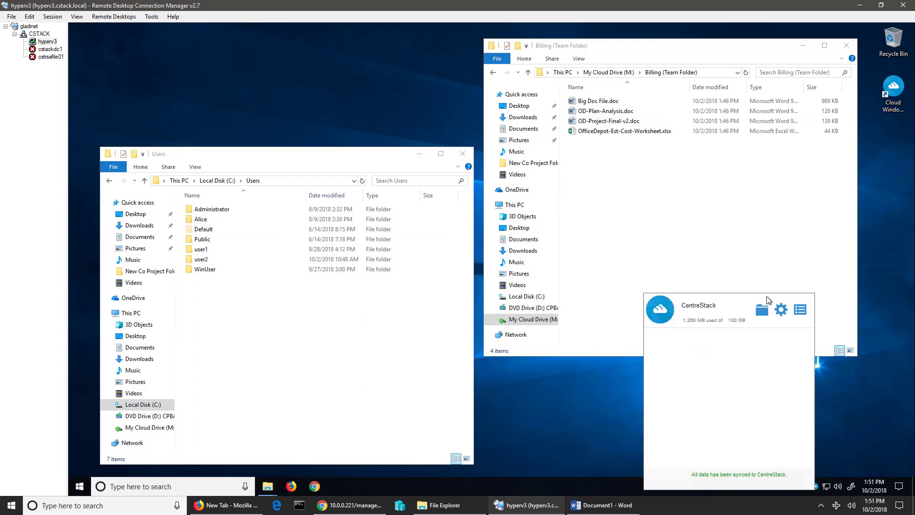
click(782, 313)
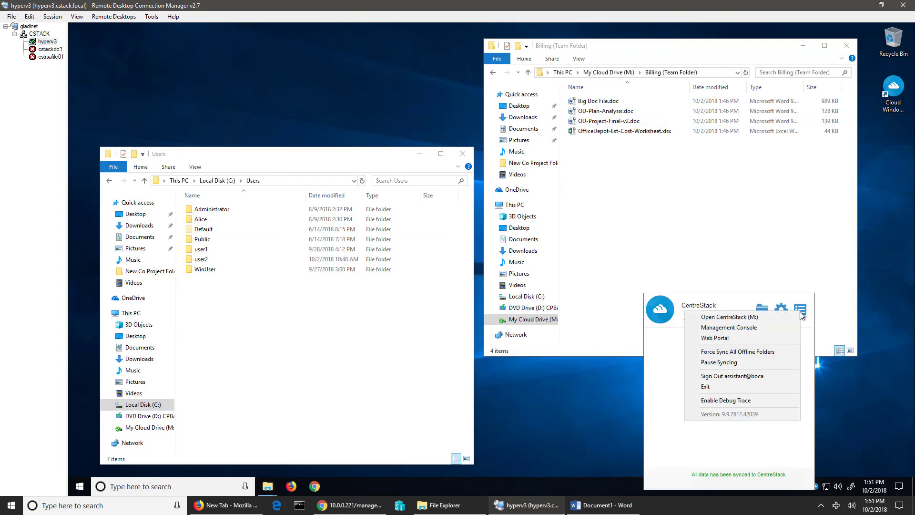
click(733, 385)
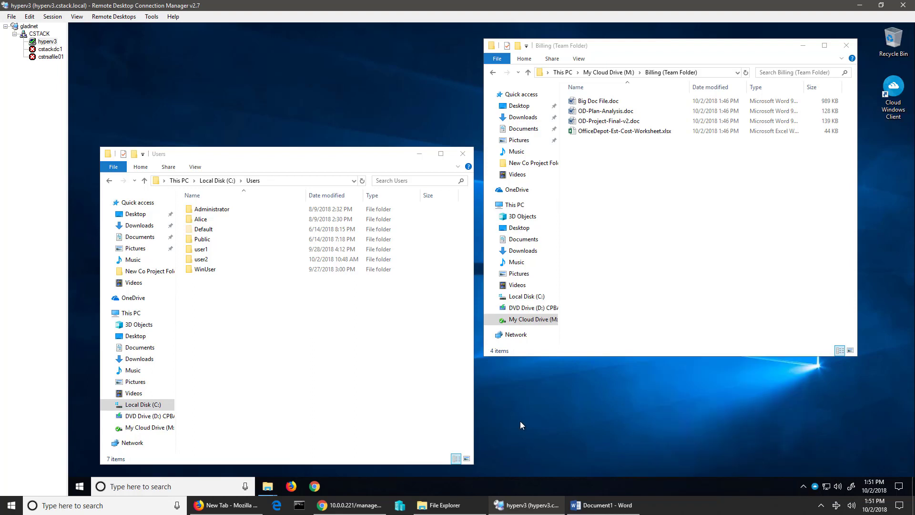
- Select the user2 folder under Local Disk (C:) > Users in File Explorer
click(80, 486)
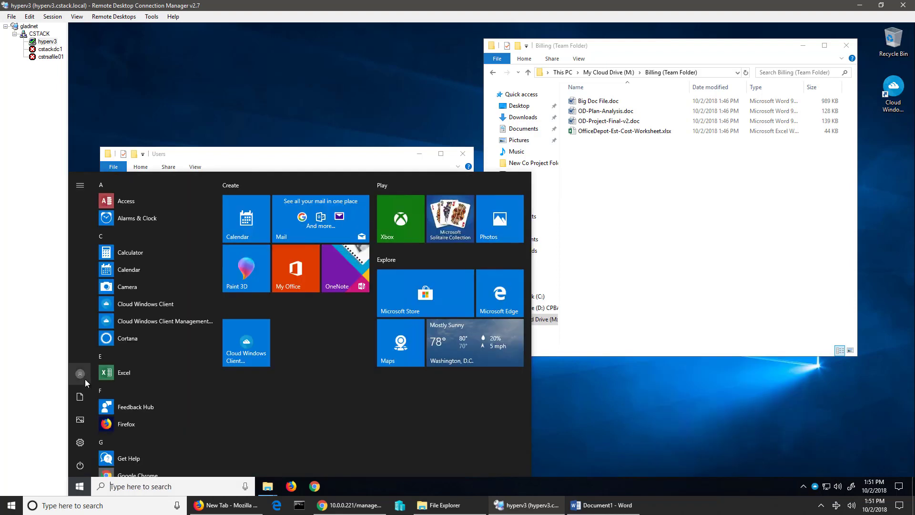
click(581, 439)
click(203, 259)
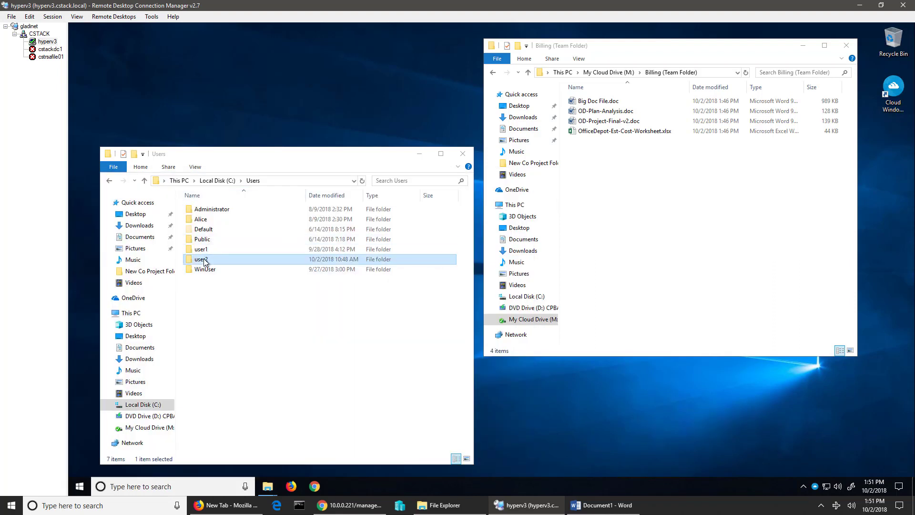
- Browse user2\AppData\Local\gteamclient\cache\ENCE0C30AD5FED (empty), then bring the Billing window forward
double_click(204, 260)
double_click(206, 221)
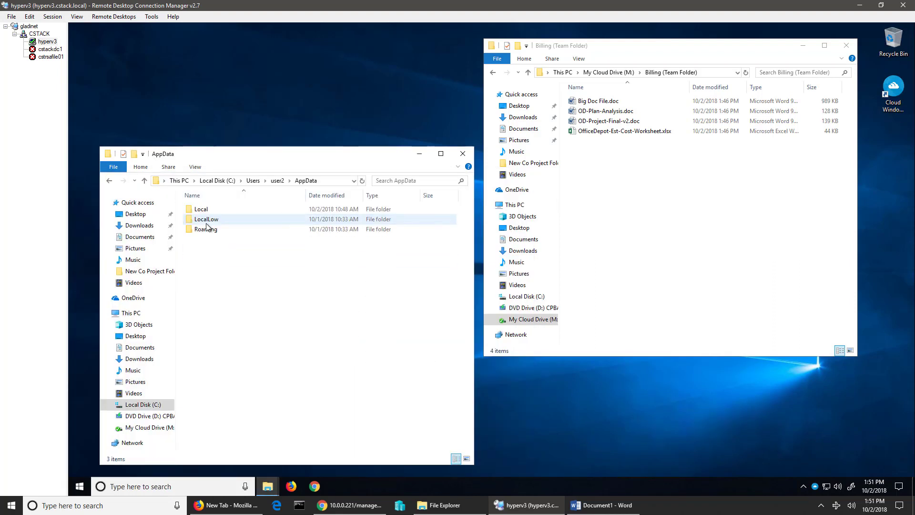
double_click(207, 210)
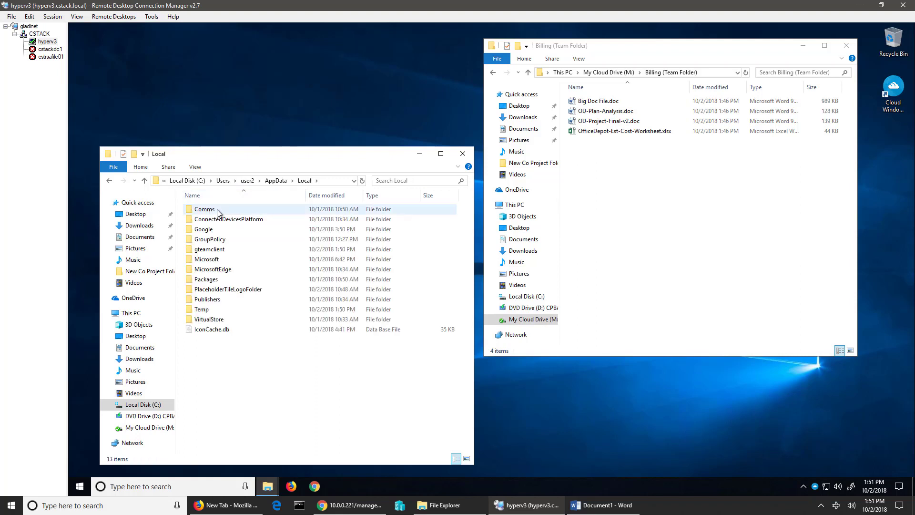
double_click(218, 249)
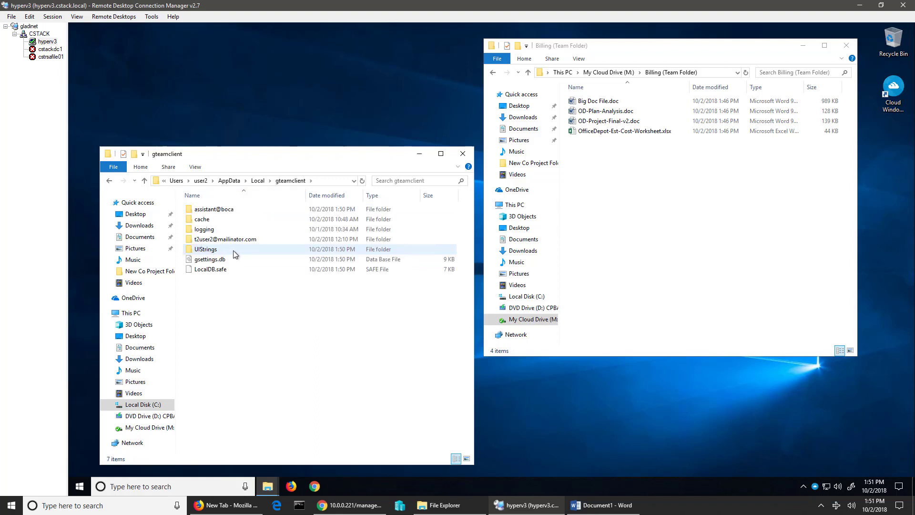
double_click(213, 211)
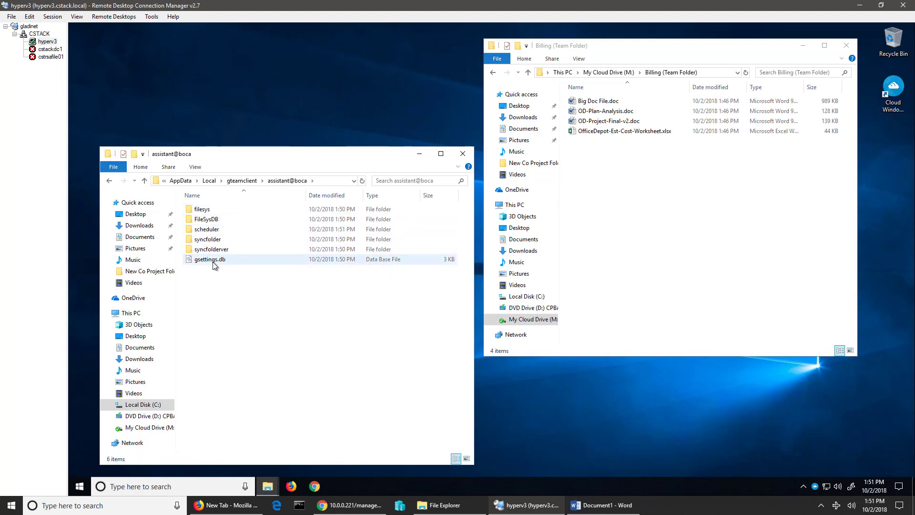
click(243, 181)
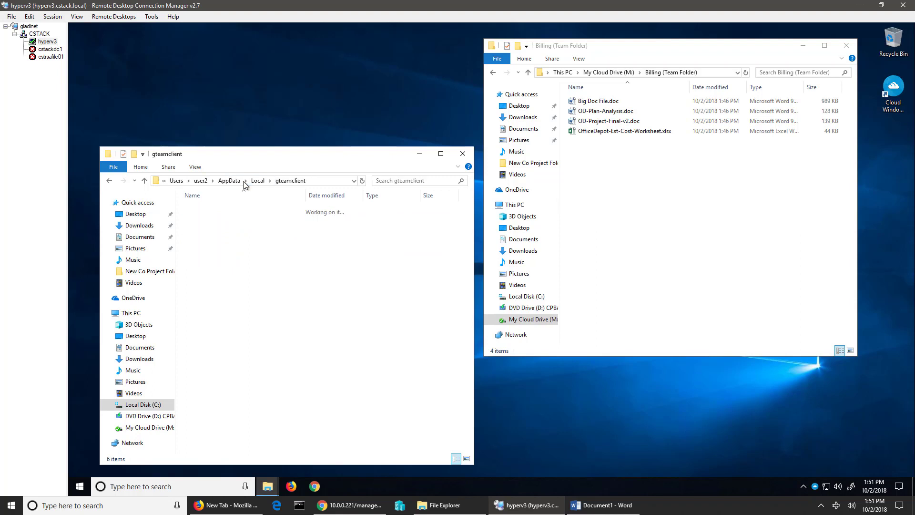
double_click(205, 219)
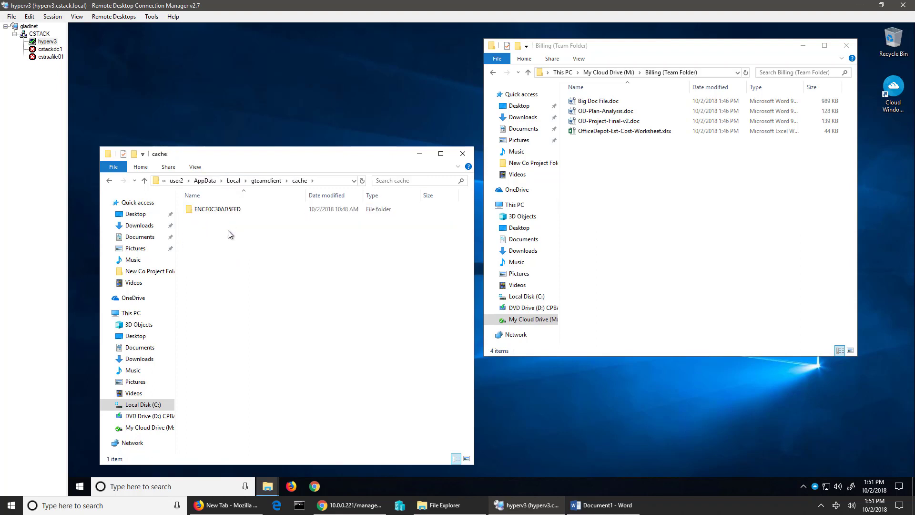
double_click(229, 211)
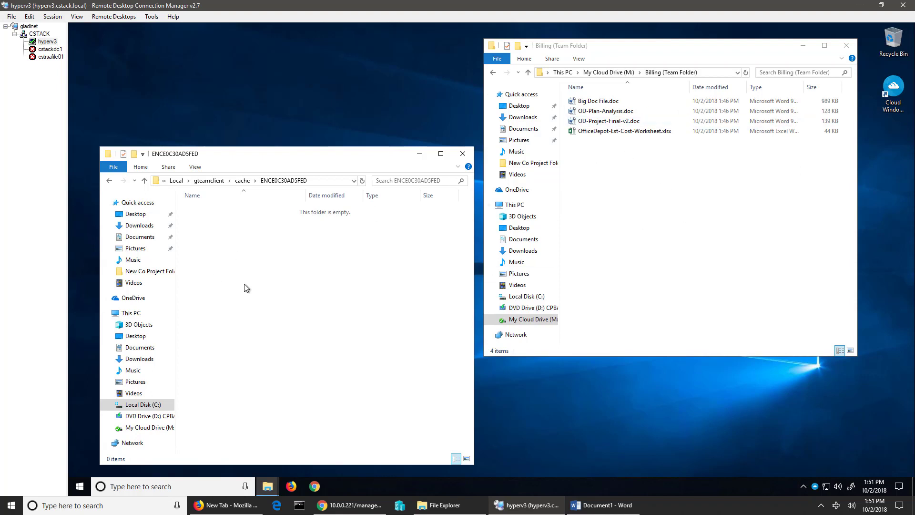
click(640, 185)
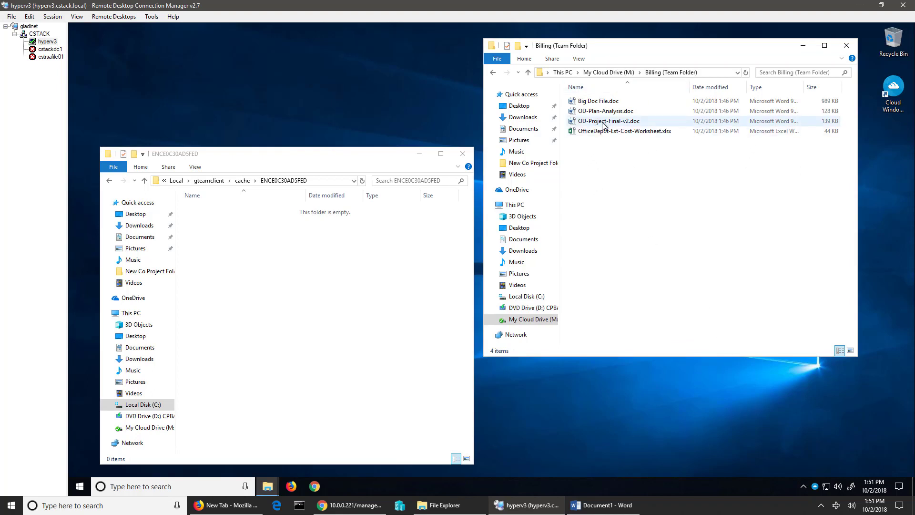
- Open Big Doc File.doc from the M: Billing folder in Word, then minimize Word
double_click(595, 101)
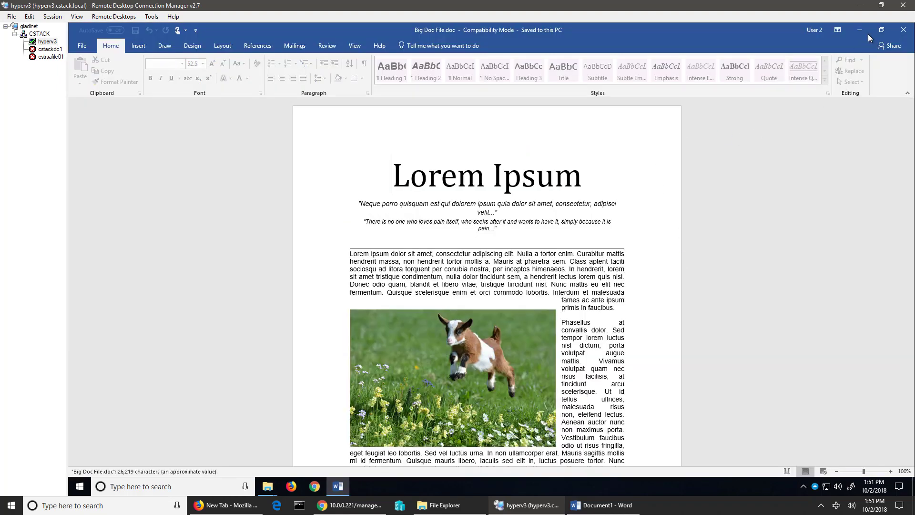
click(864, 32)
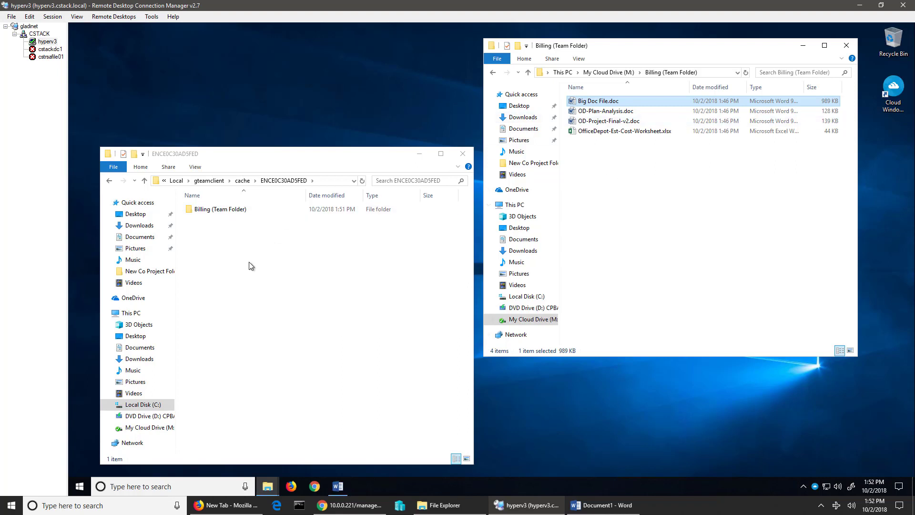
- Open the cached Billing (Team Folder) copy of Big Doc File.doc, dismiss Word's warnings and exit
click(238, 234)
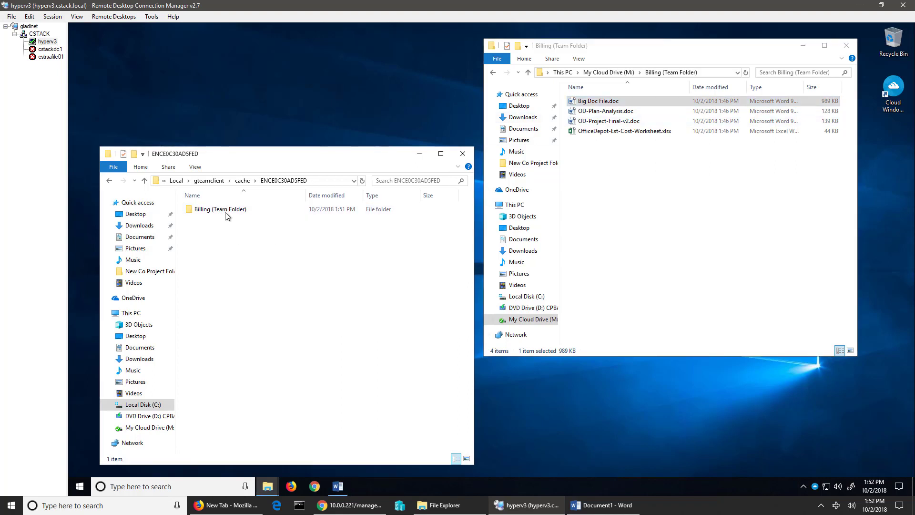
double_click(208, 210)
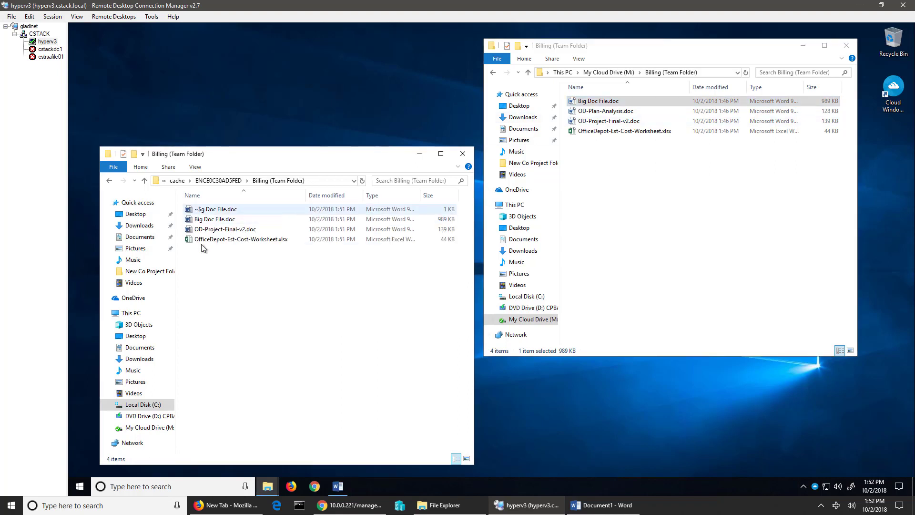
double_click(216, 220)
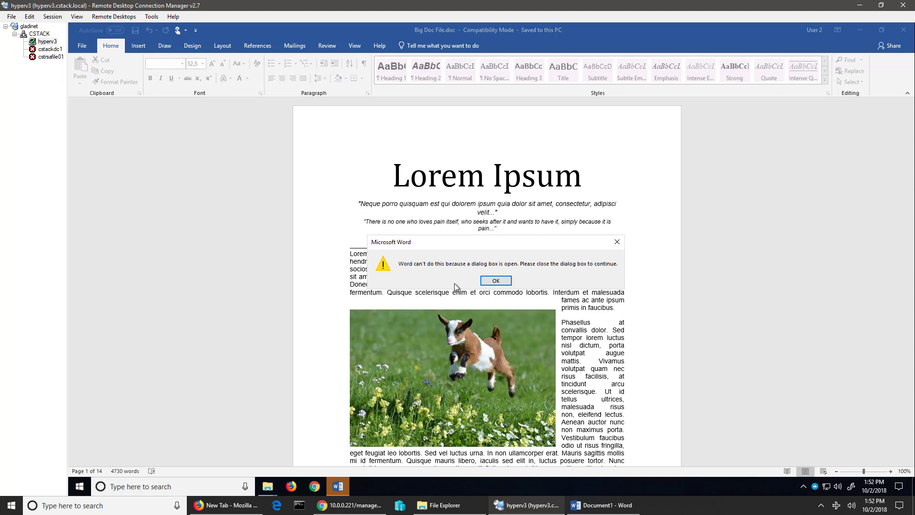
click(495, 281)
click(718, 114)
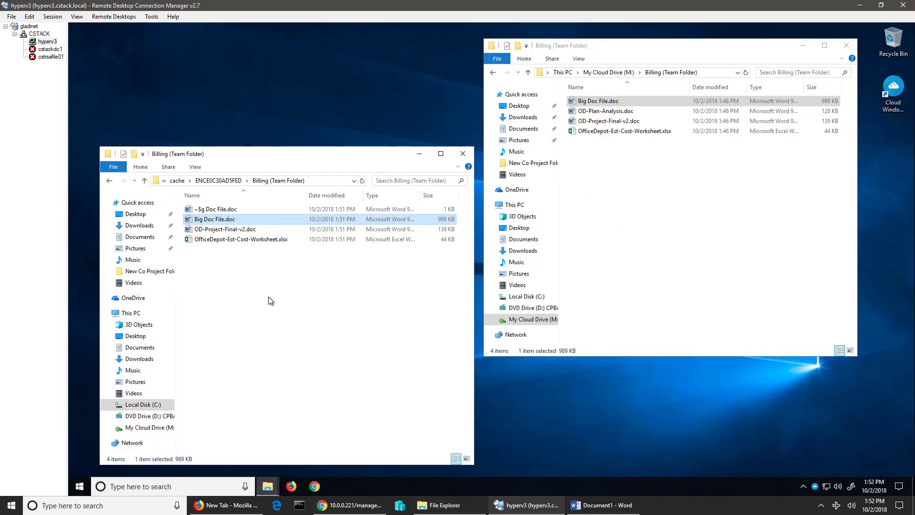
- Move the local cache window up-left and navigate back up to the gteamclient cache folder
drag(320, 163, 312, 126)
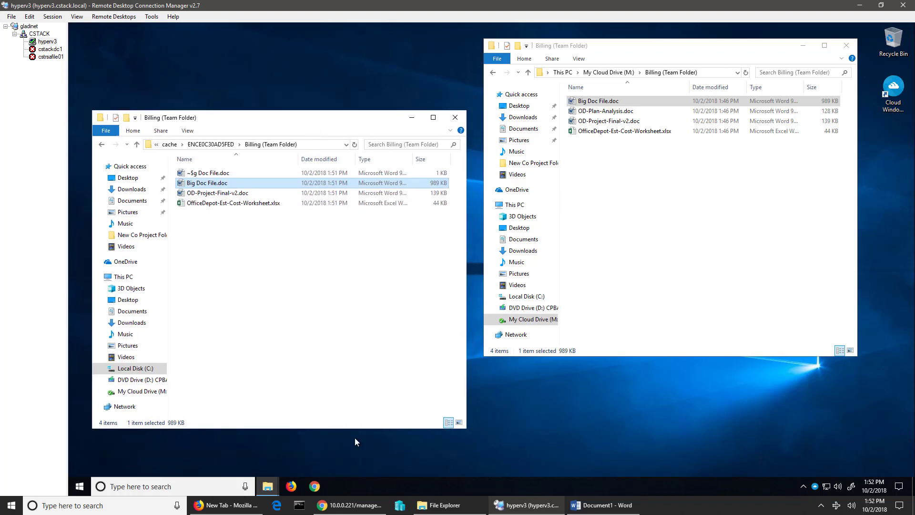
click(563, 422)
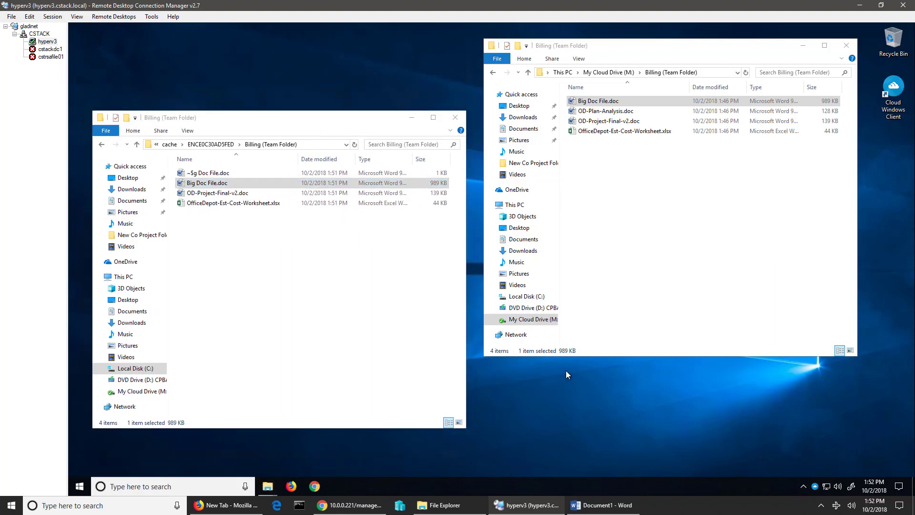
click(218, 148)
click(217, 146)
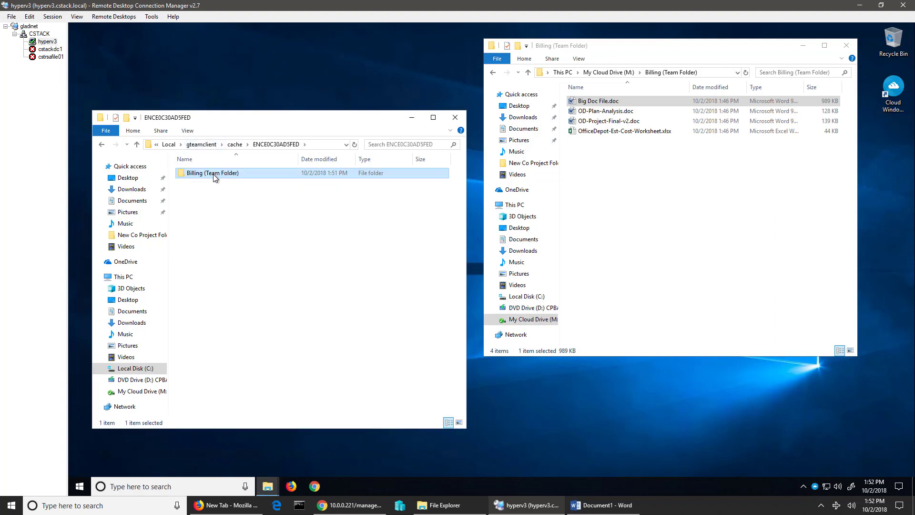
click(235, 147)
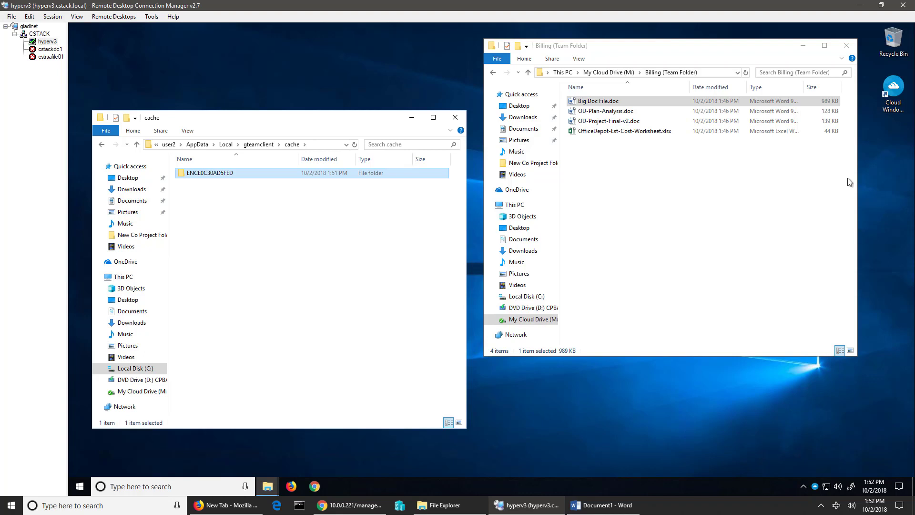
- Exit the CentreStack client from its tray menu and cancel the Login to CentreStack prompt
click(816, 487)
click(803, 305)
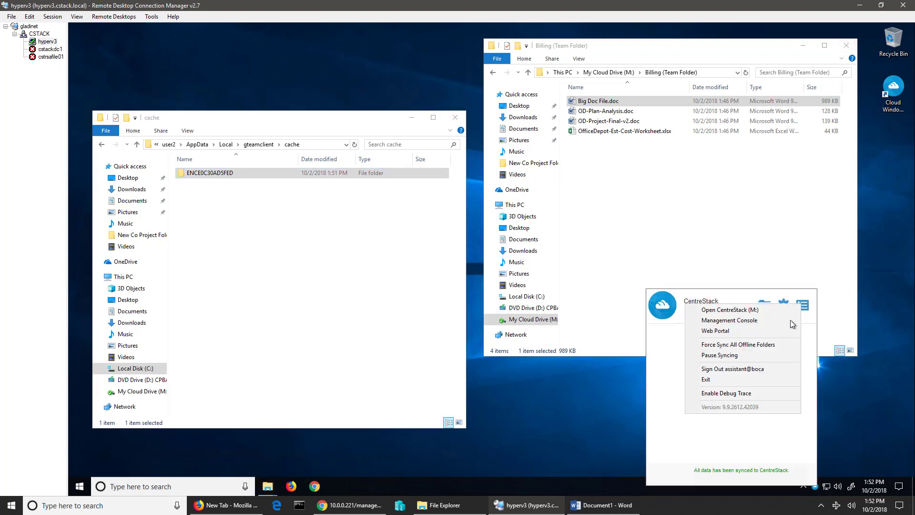
click(734, 379)
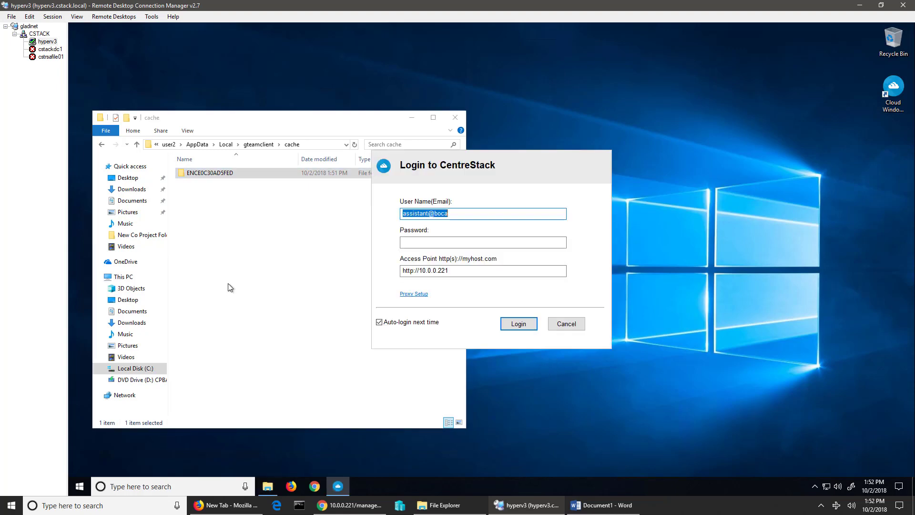
click(566, 324)
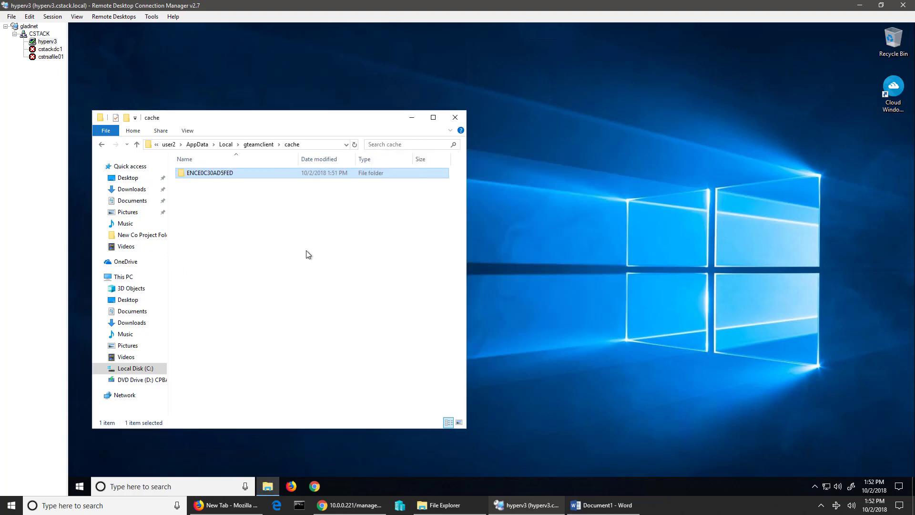
- Open Big Doc File.doc from ENCE0C30AD5FED\Billing (Team Folder) in the local cache
double_click(228, 175)
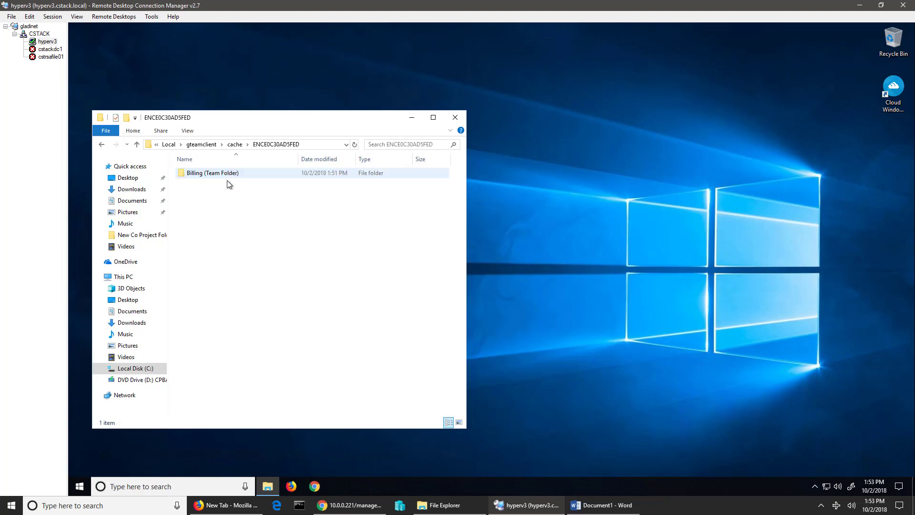
double_click(228, 174)
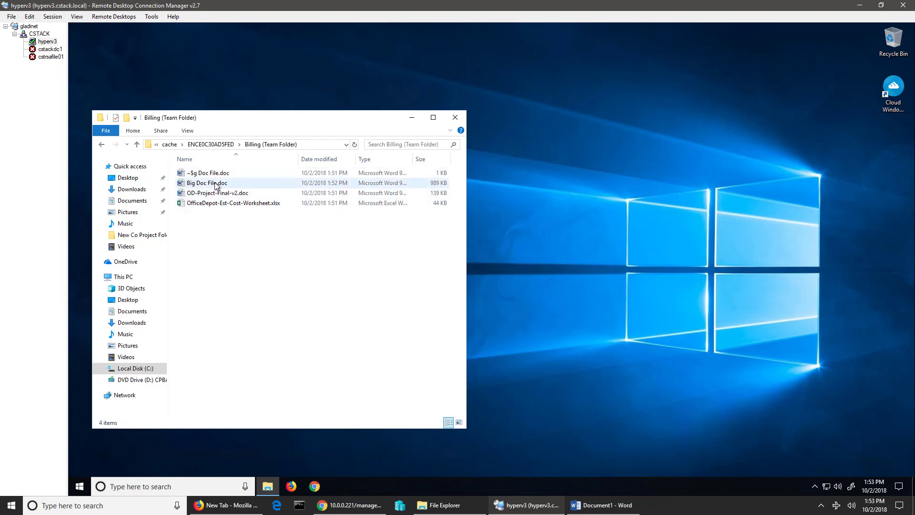
click(216, 184)
double_click(217, 185)
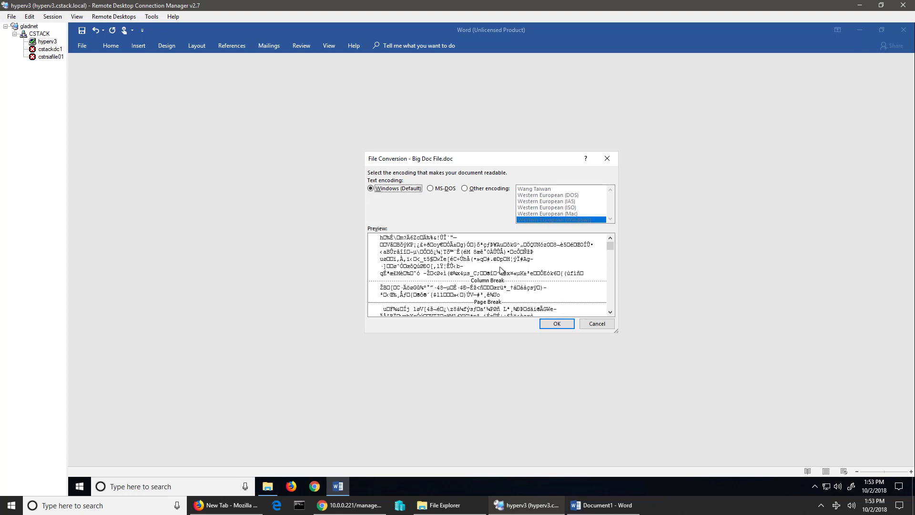
- Cancel the File Conversion dialog showing garbled encoded text and close Word's license notice
drag(501, 158, 468, 168)
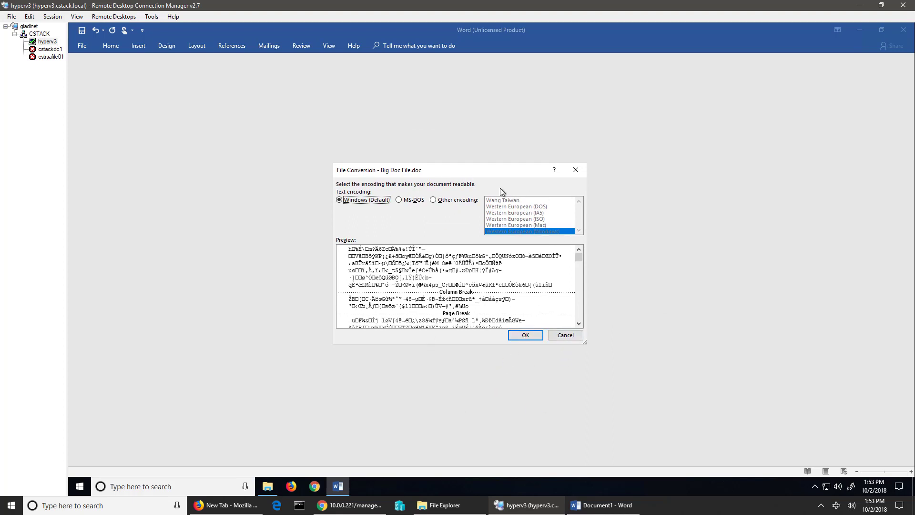
drag(480, 173, 475, 176)
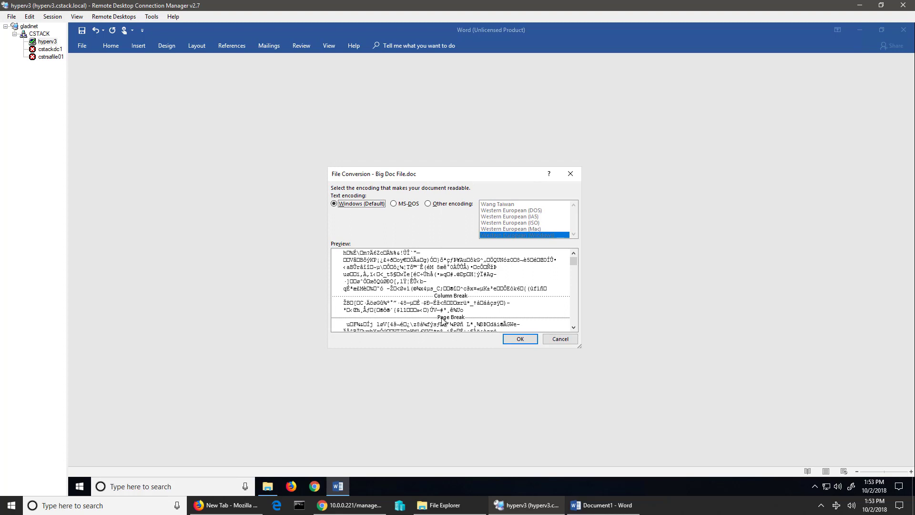
drag(471, 177, 472, 175)
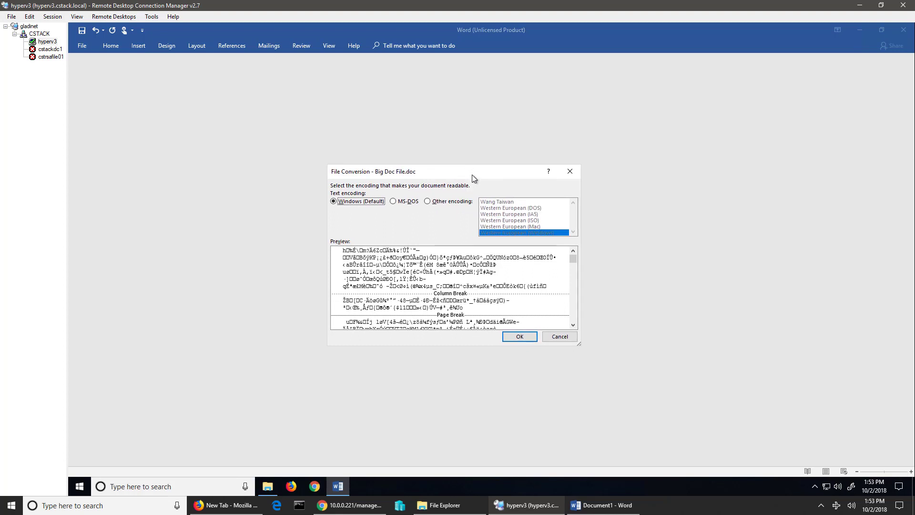
click(560, 337)
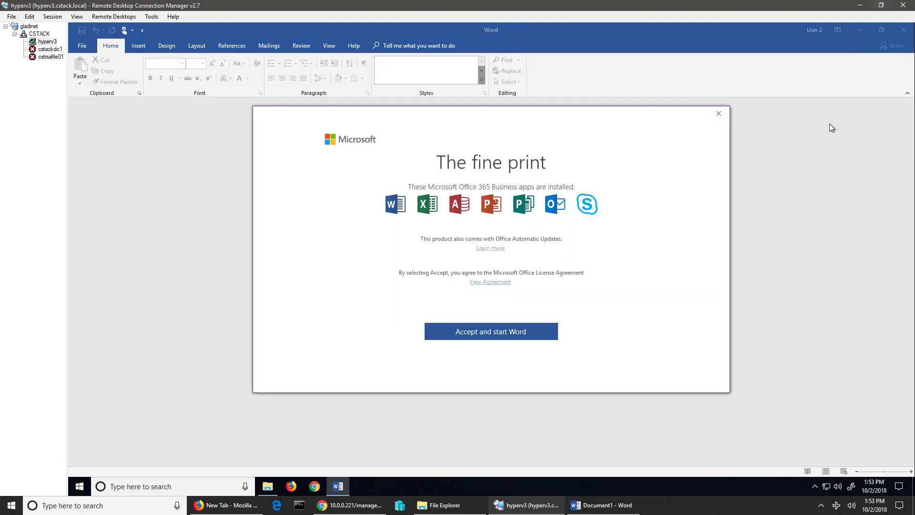
click(719, 113)
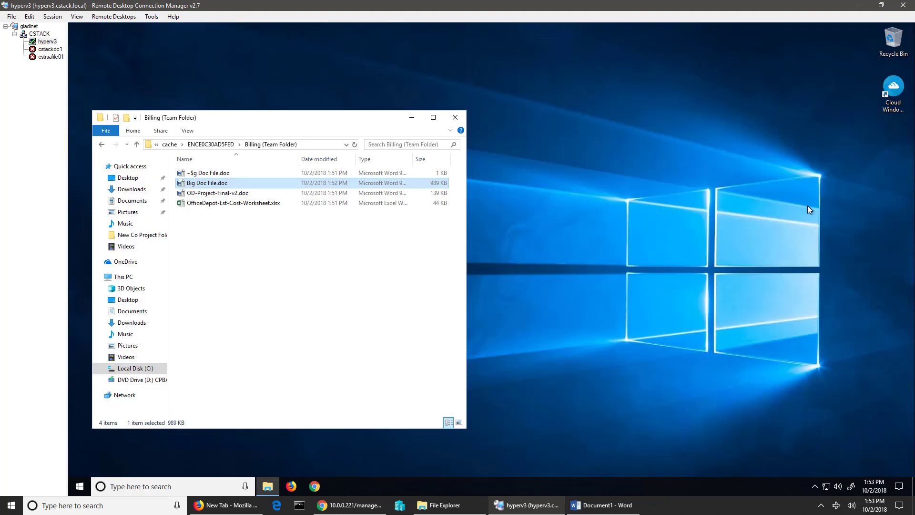